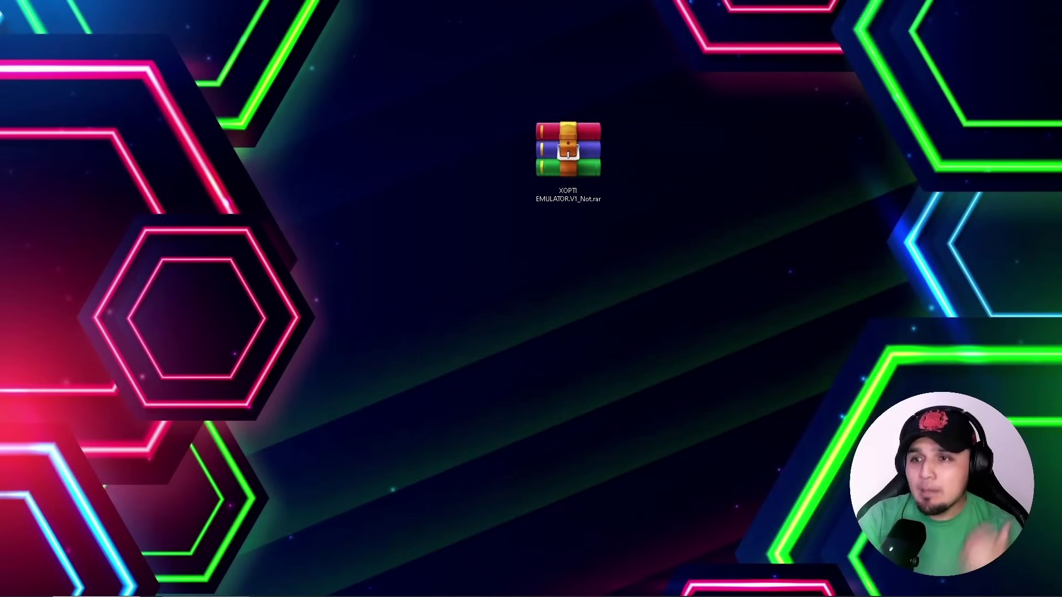
# Extract the XOPTI EMULATOR.V1_Not archive into its own folder, entering the archive password
pyautogui.rightClick(573, 165)
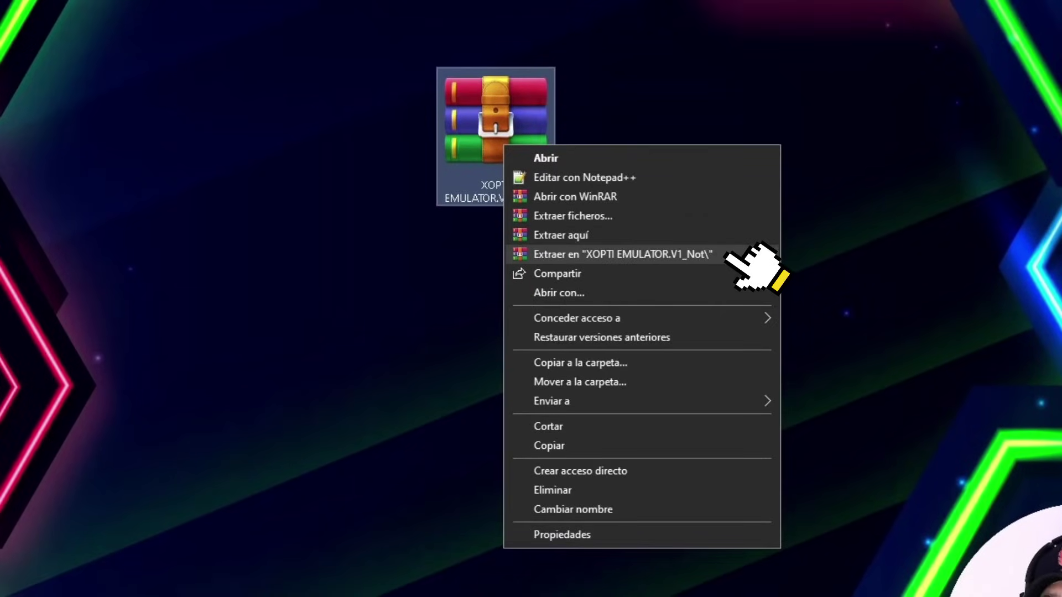
pyautogui.click(729, 256)
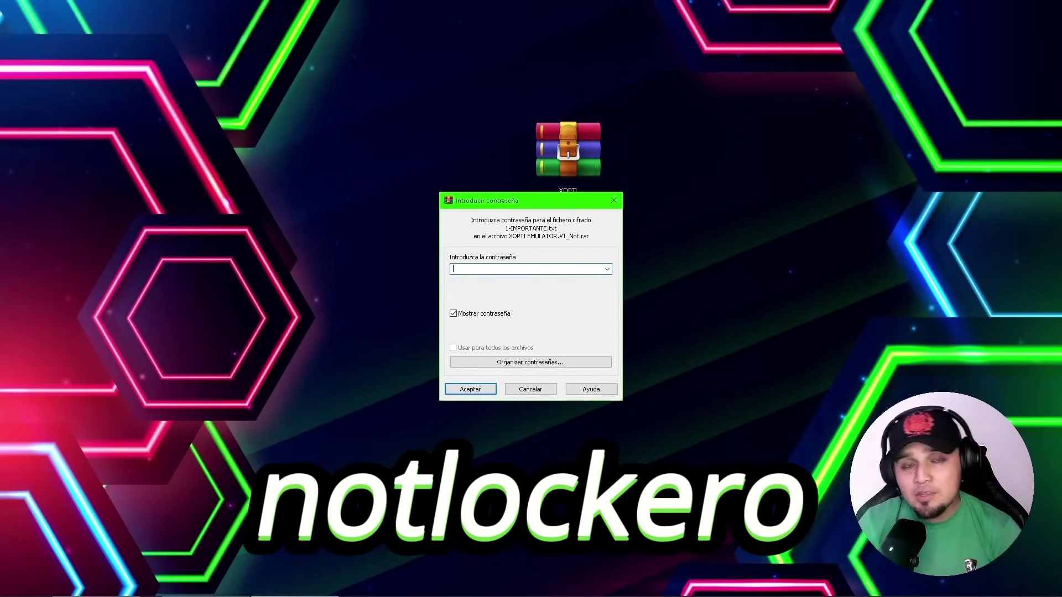
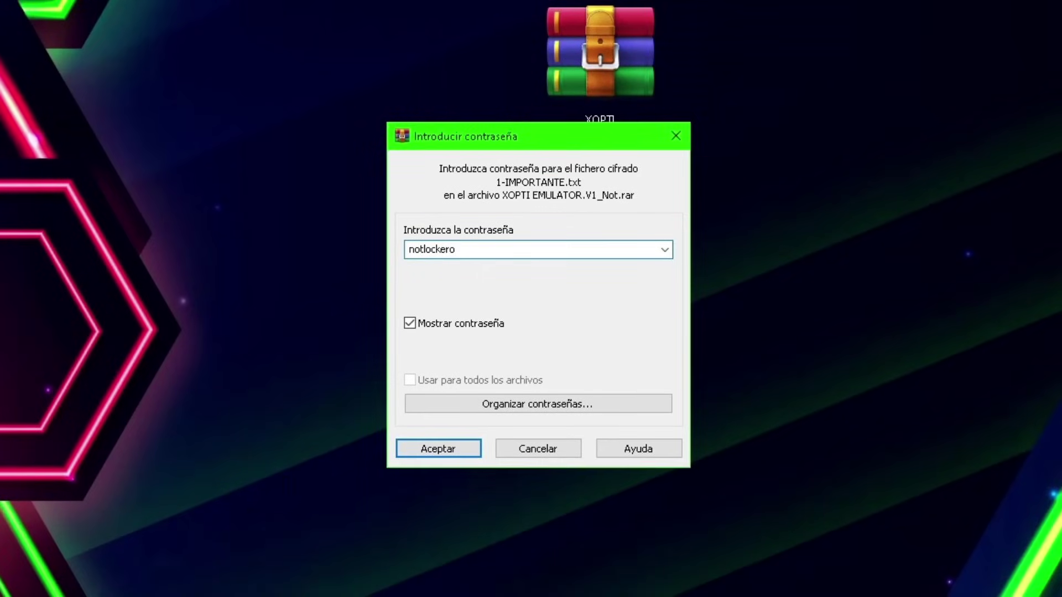
pyautogui.press('Return')
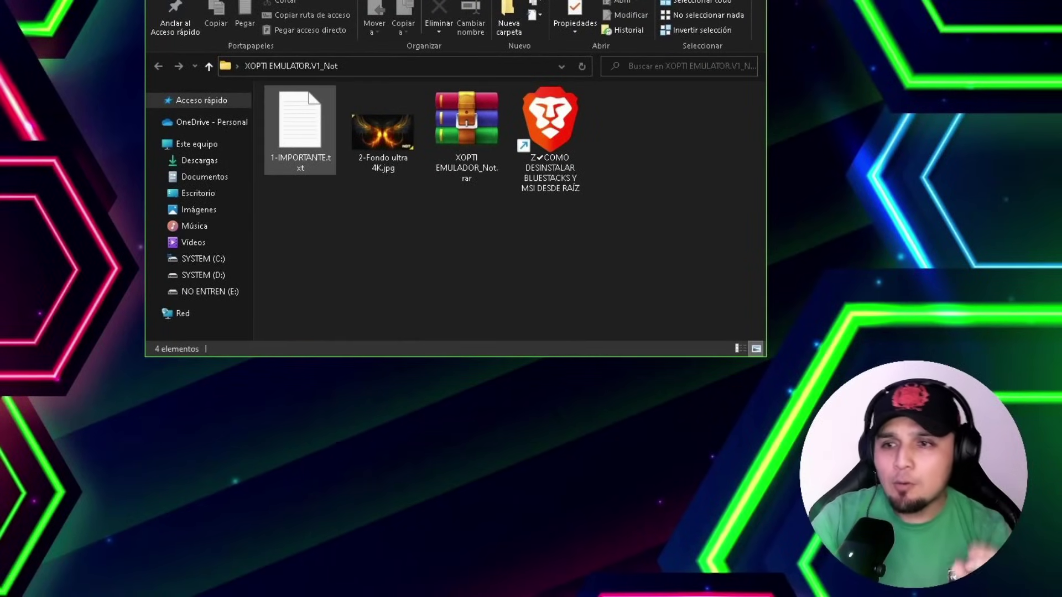
# Open the 'COMO DESINSTALAR' shortcut among the extracted files to launch the uninstall video
pyautogui.click(382, 155)
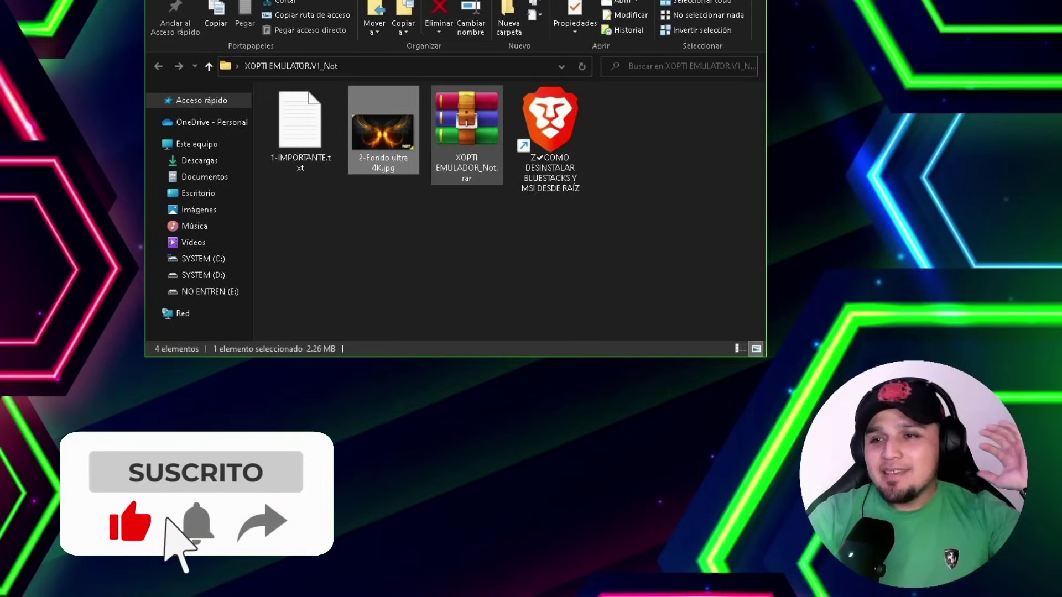
pyautogui.click(466, 132)
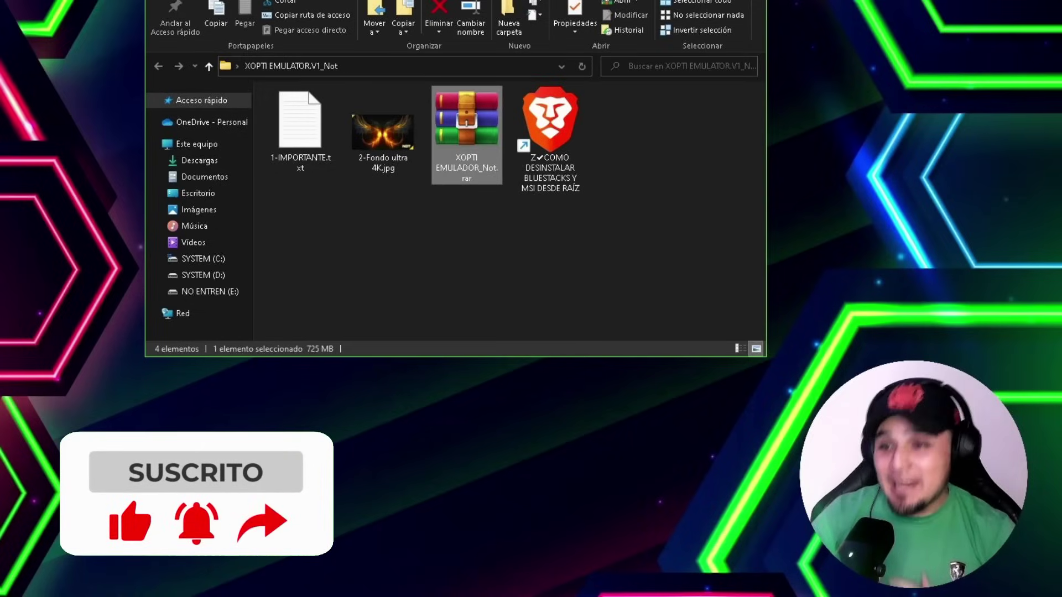
pyautogui.click(550, 138)
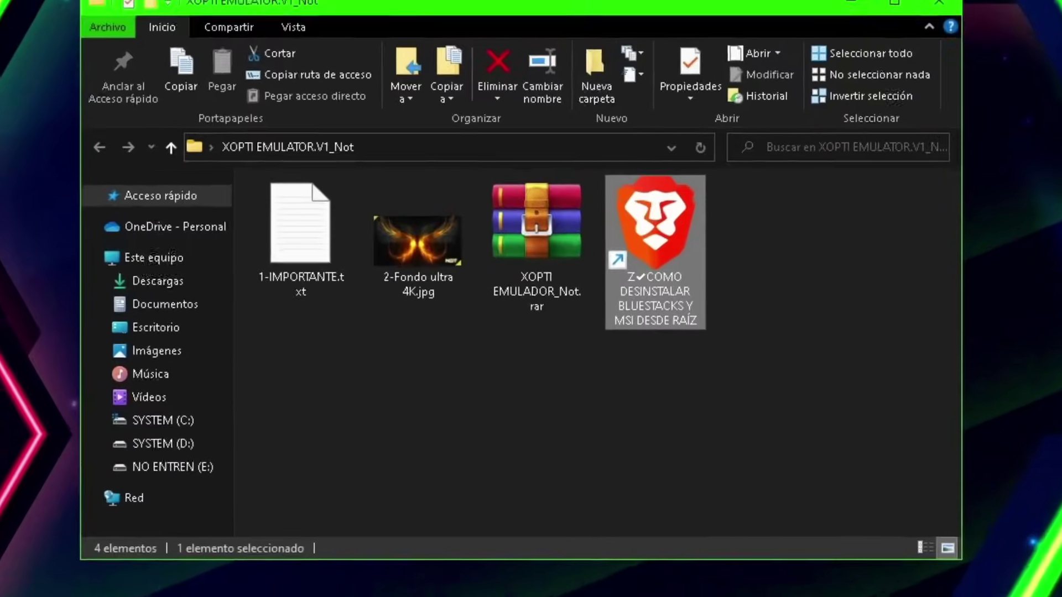
pyautogui.press('Return')
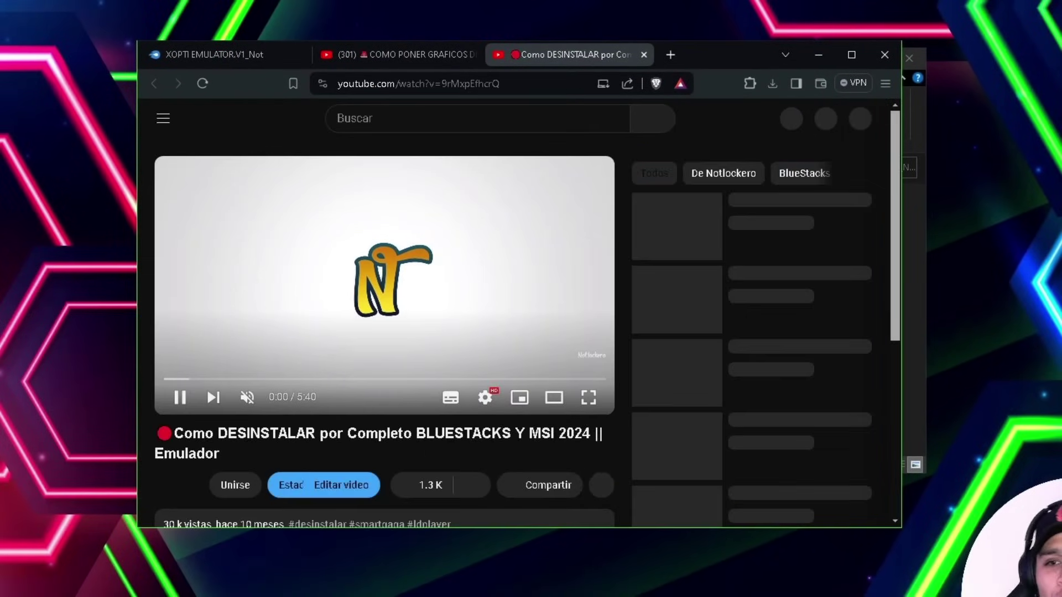
# Scroll down to the BlueStacks and MSI uninstall video's title and description
pyautogui.scroll(-3, 520, 332)
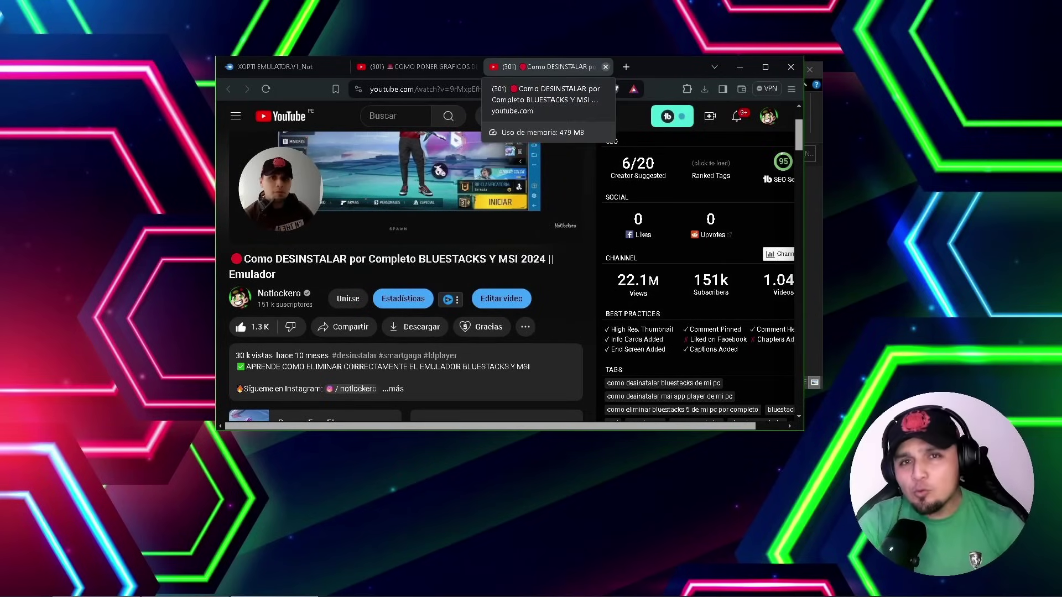
pyautogui.click(414, 66)
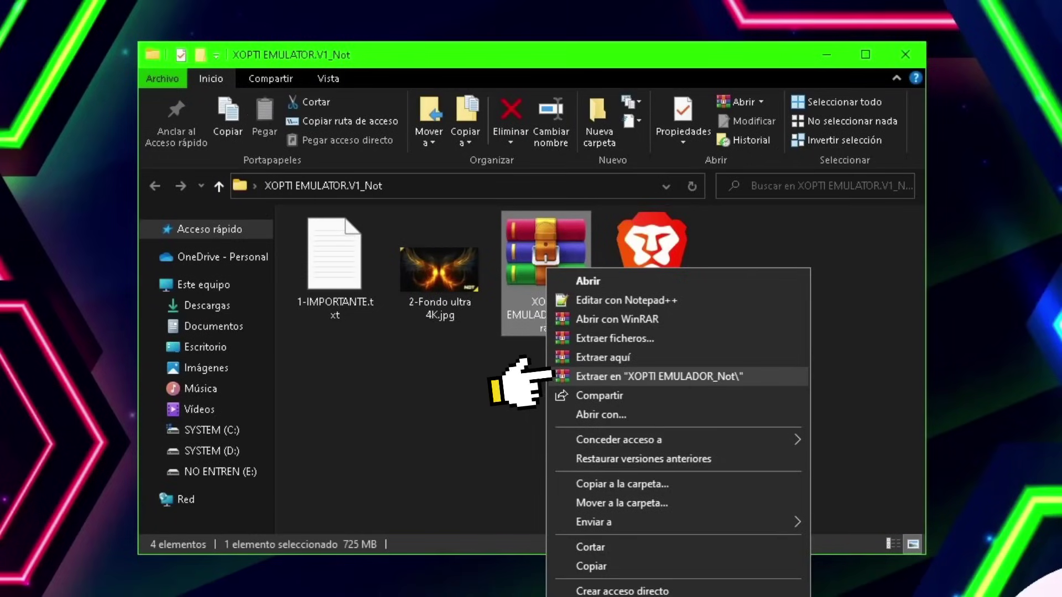
# Run BlueStacksInstaller.exe from the XOPTI EMULADOR_Not folder as administrator
pyautogui.click(682, 372)
pyautogui.doubleClick(786, 315)
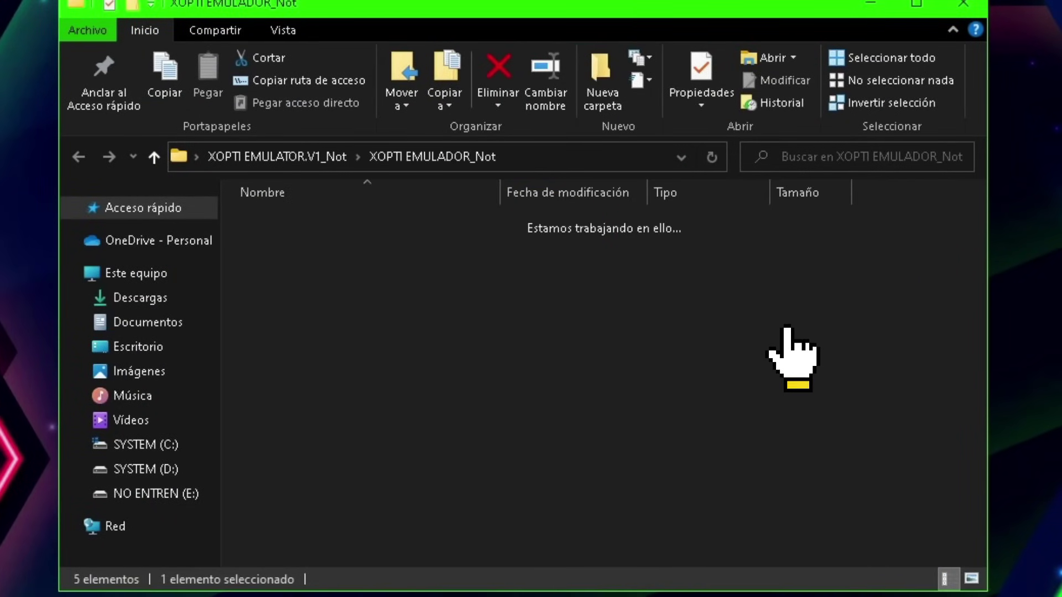
pyautogui.click(246, 304)
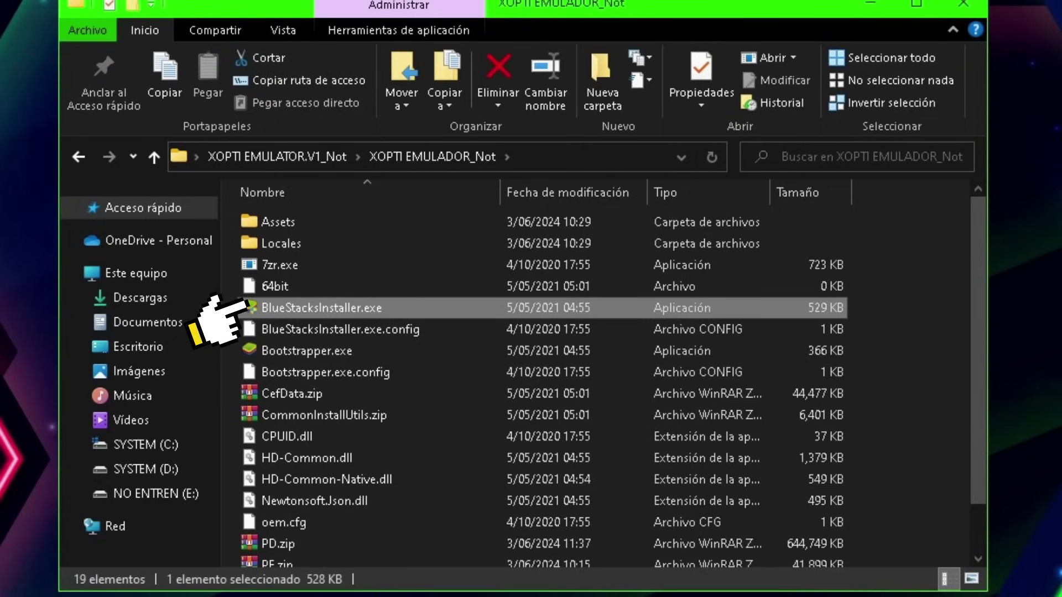
pyautogui.rightClick(243, 305)
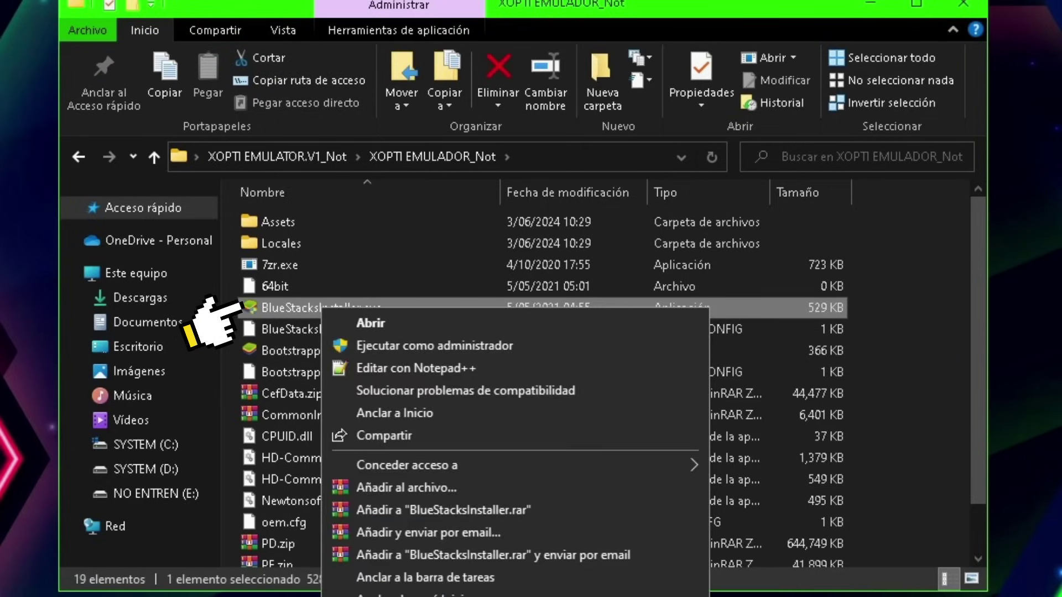
pyautogui.click(338, 346)
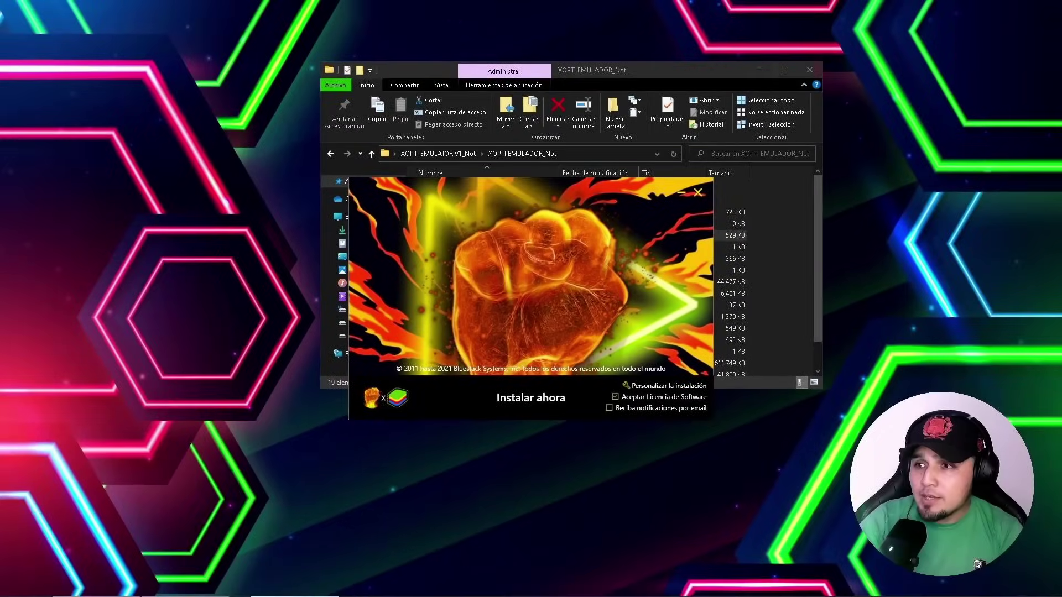
# Close the file window, move the installer higher, and start the BlueStacks installation
pyautogui.hotkey('alt', 'Tab')
pyautogui.click(809, 70)
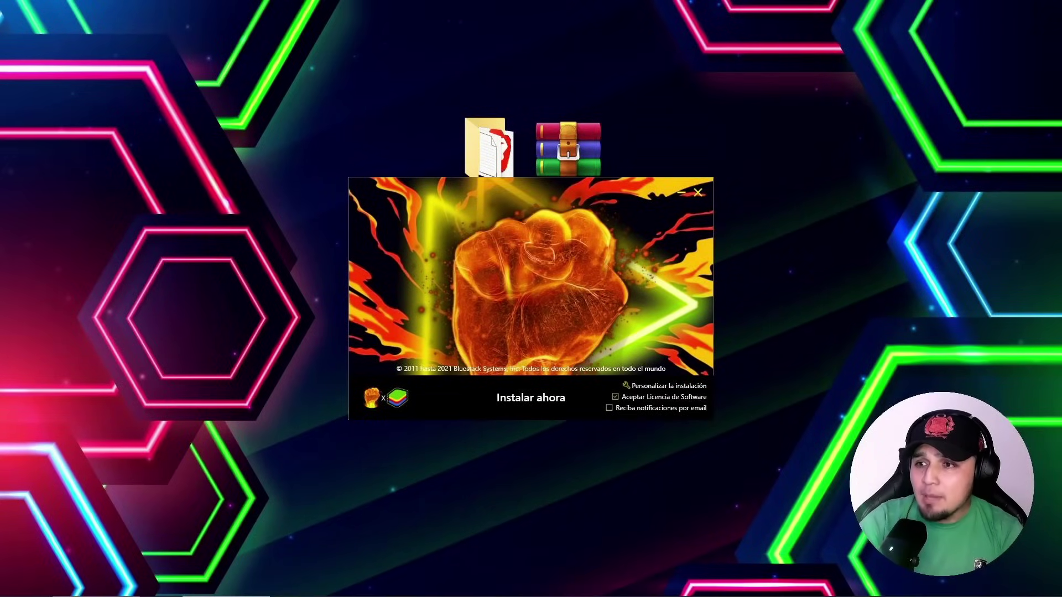
pyautogui.moveTo(629, 185); pyautogui.dragTo(631, 121)
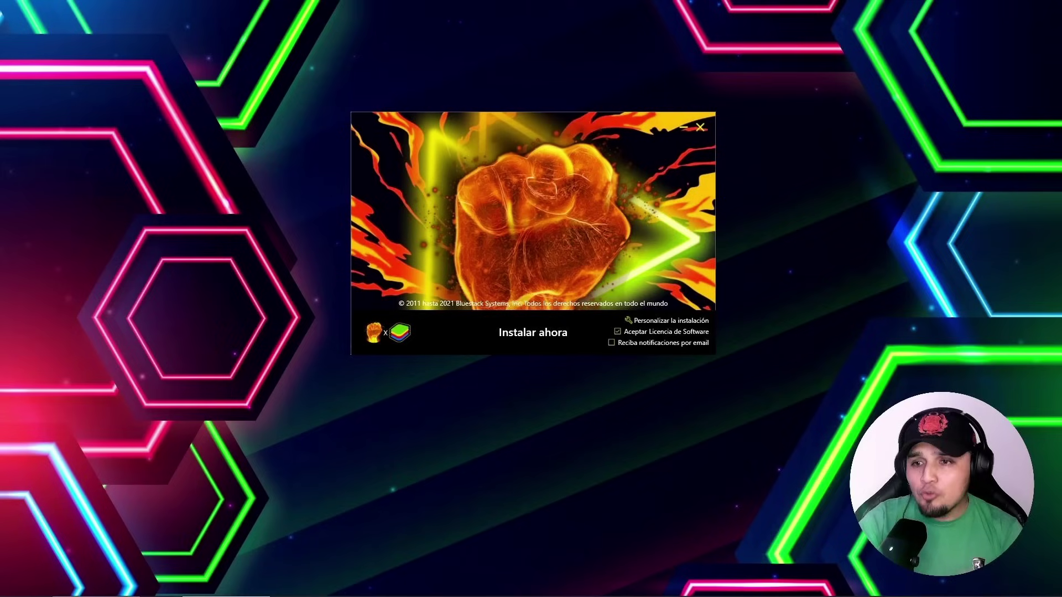
pyautogui.click(533, 332)
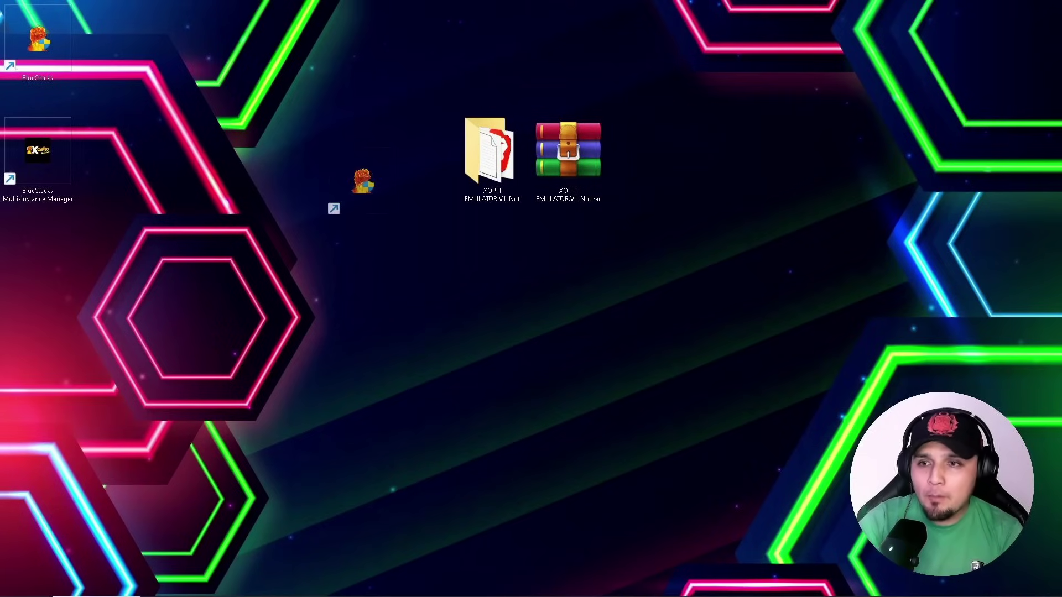
# Place the BlueStacks and Multi-Instance Manager shortcuts beside the XOPTI folder and bring up BlueStacks shortcut properties
pyautogui.moveTo(347, 188); pyautogui.dragTo(416, 150)
pyautogui.moveTo(38, 150); pyautogui.dragTo(340, 151)
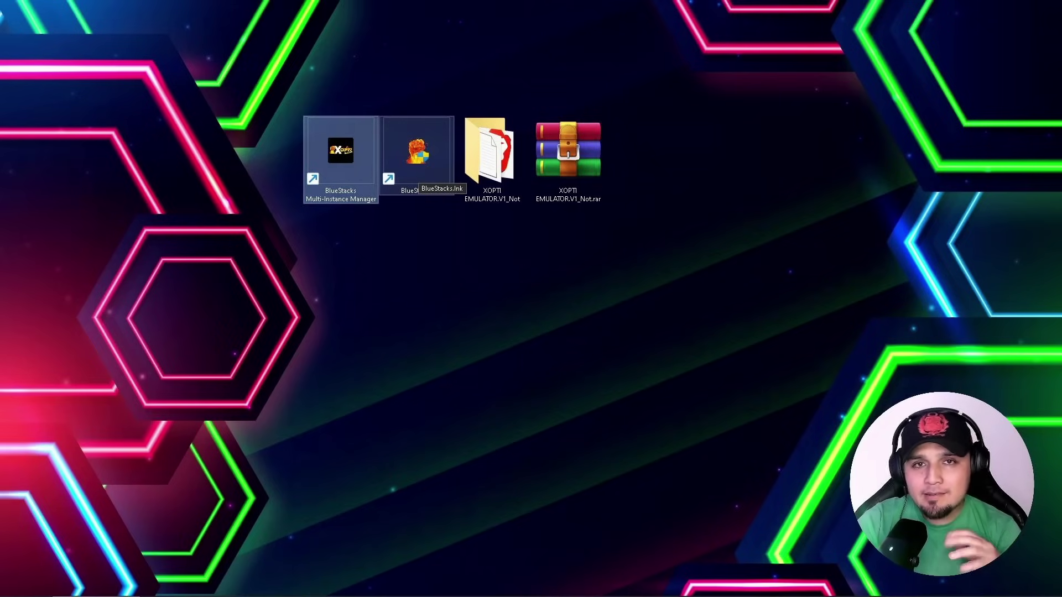
pyautogui.rightClick(409, 165)
pyautogui.click(442, 450)
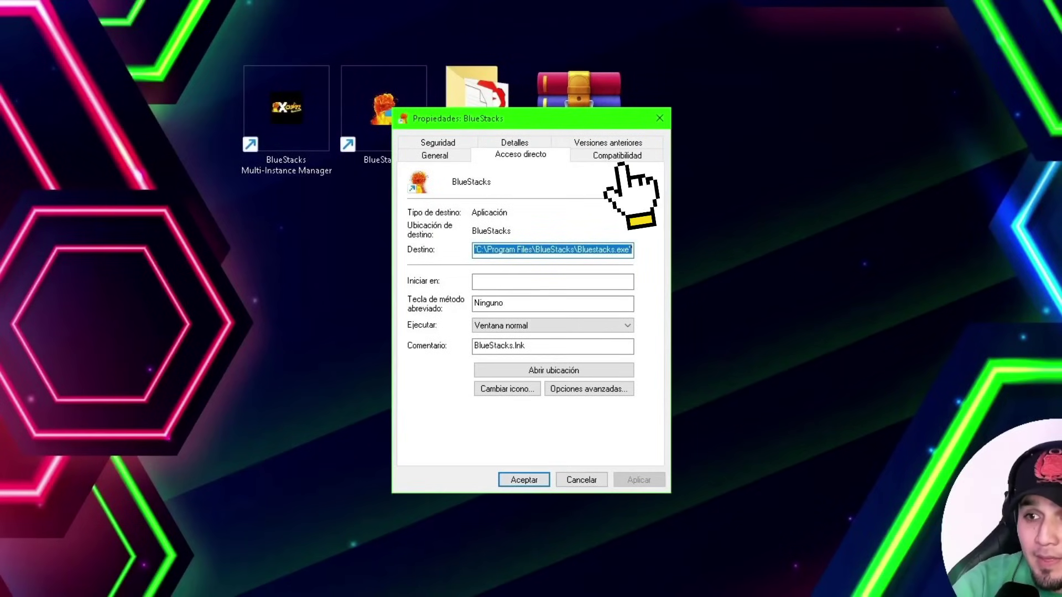
# Enable the high-DPI scaling override with Sistema (mejorado) in Compatibilidad and save
pyautogui.click(617, 156)
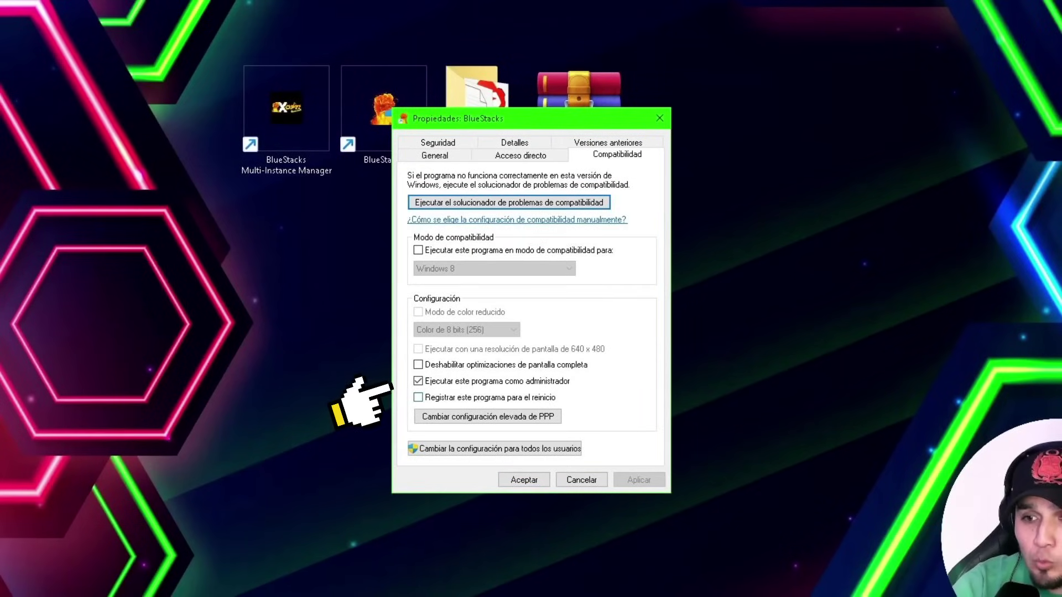
pyautogui.click(416, 416)
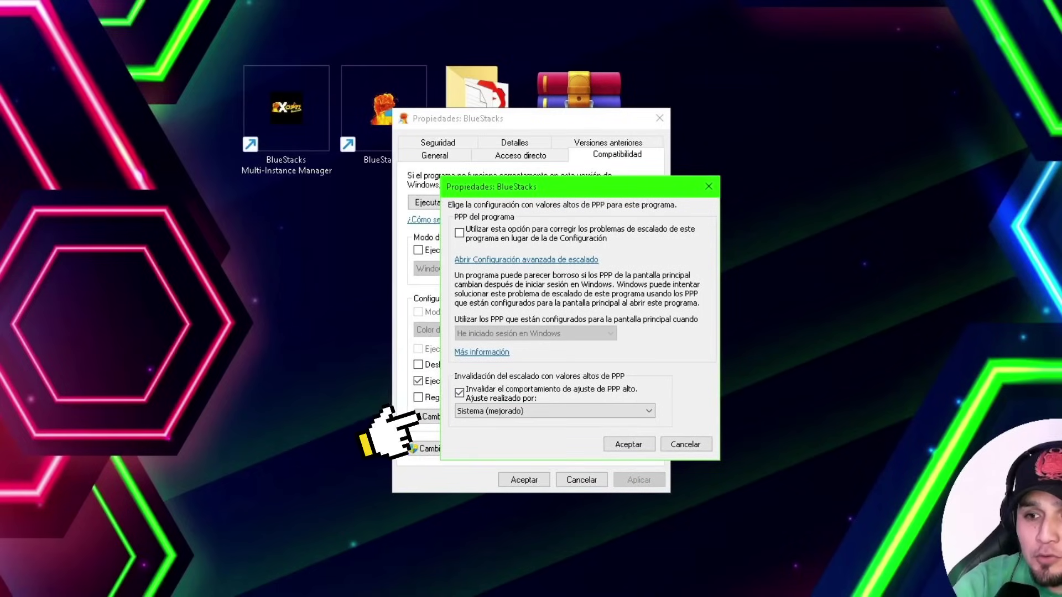
pyautogui.click(459, 392)
pyautogui.click(464, 411)
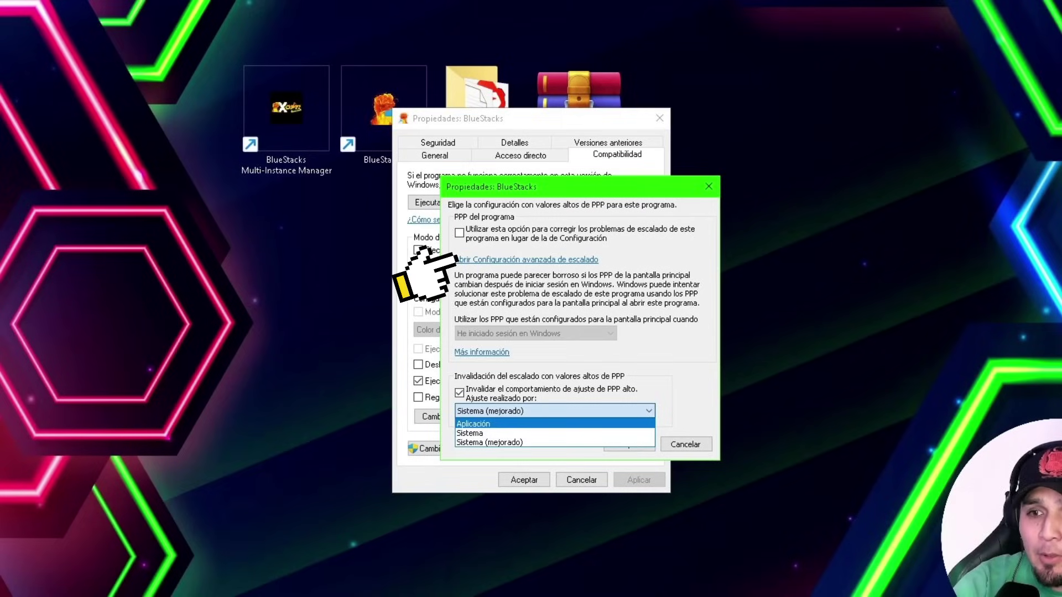
pyautogui.press('Escape')
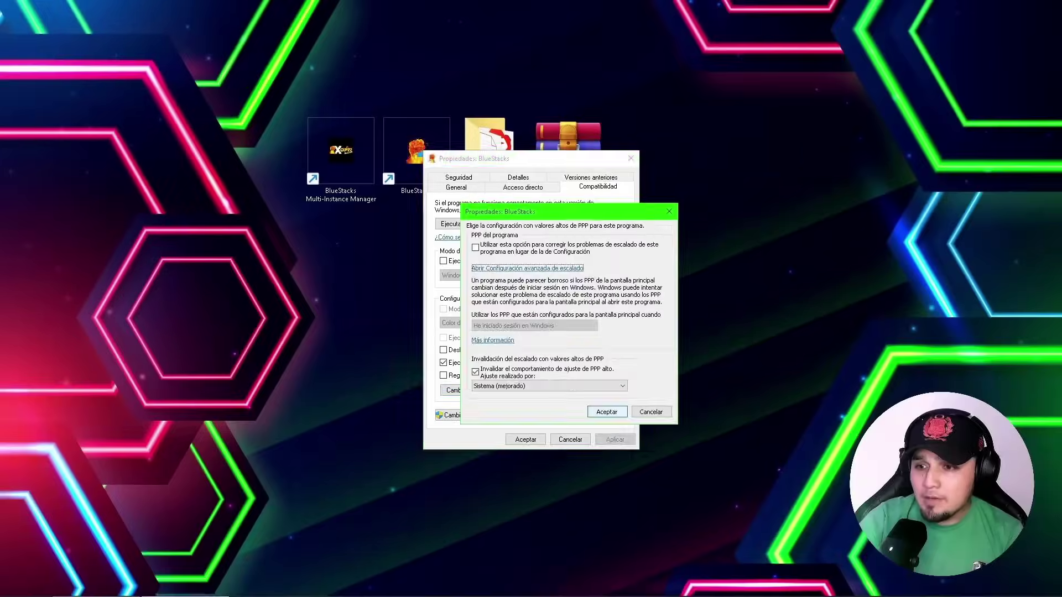
pyautogui.click(599, 410)
pyautogui.click(525, 440)
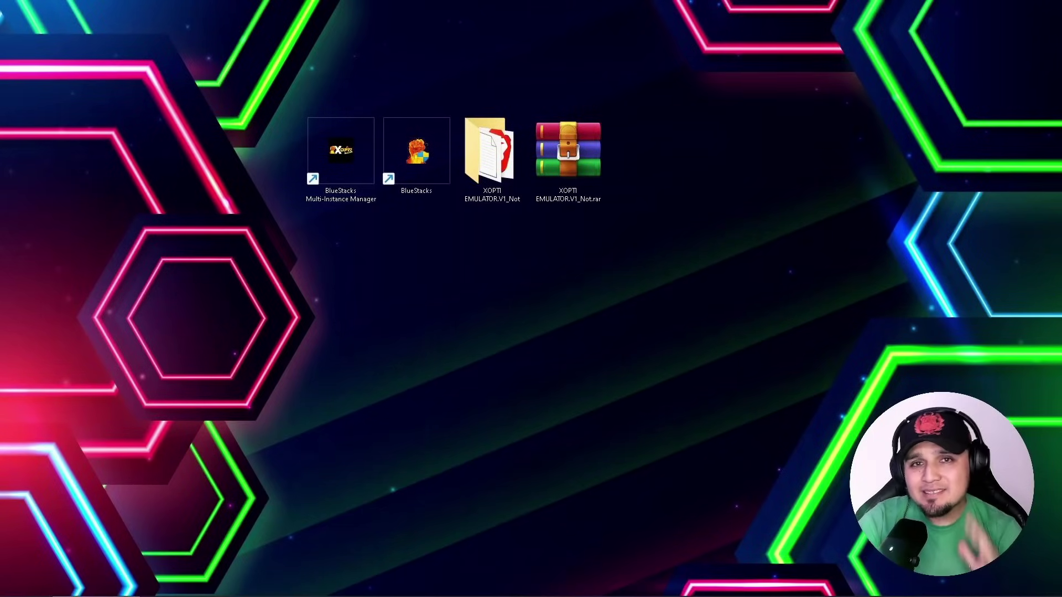
# Go to the Windows display settings and scroll to the graphics preferences list
pyautogui.rightClick(516, 265)
pyautogui.moveTo(538, 273)
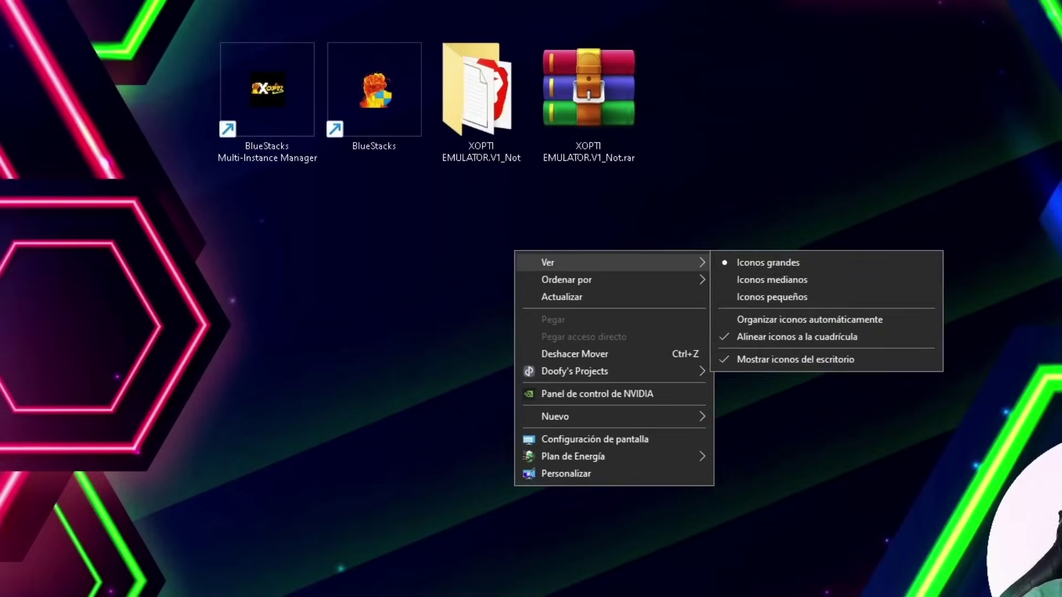
pyautogui.click(522, 439)
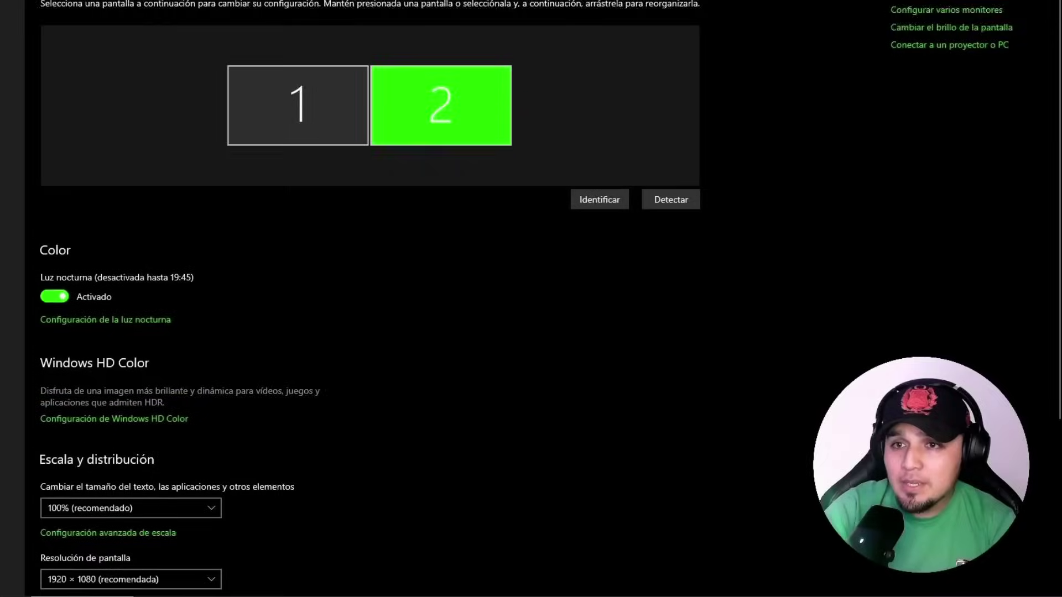
pyautogui.scroll(-5, 365, 298)
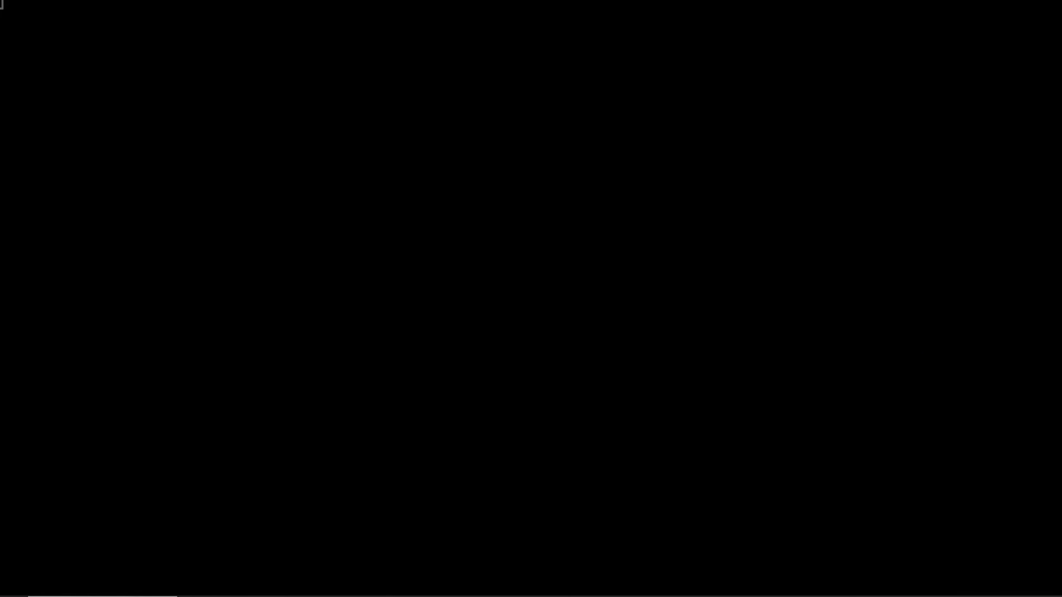
# Remove the HD-GLCheck.exe entries from the graphics preference list
pyautogui.click(346, 219)
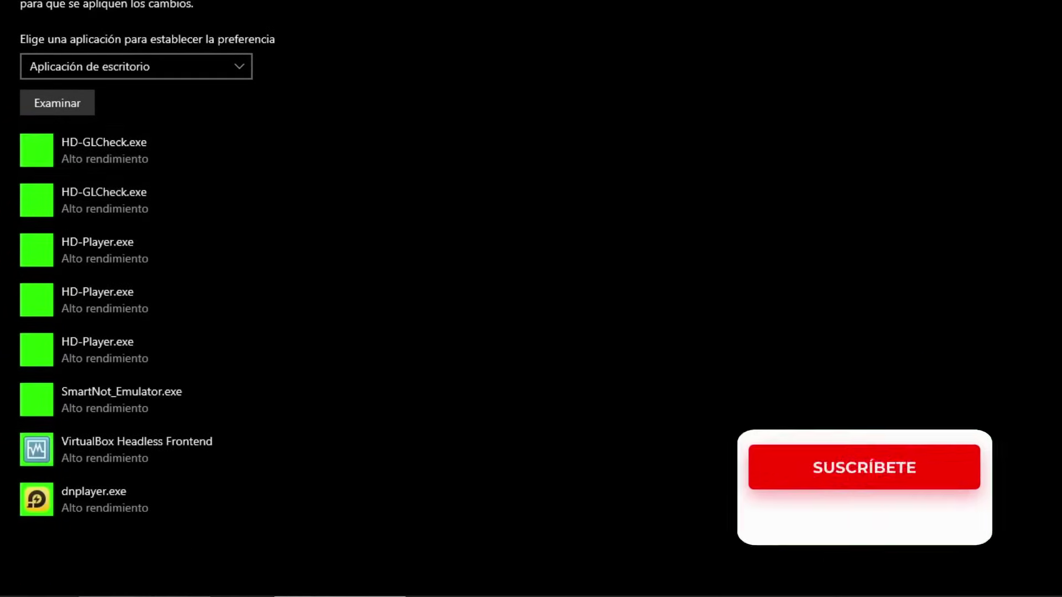
pyautogui.click(166, 150)
pyautogui.click(346, 219)
pyautogui.click(166, 151)
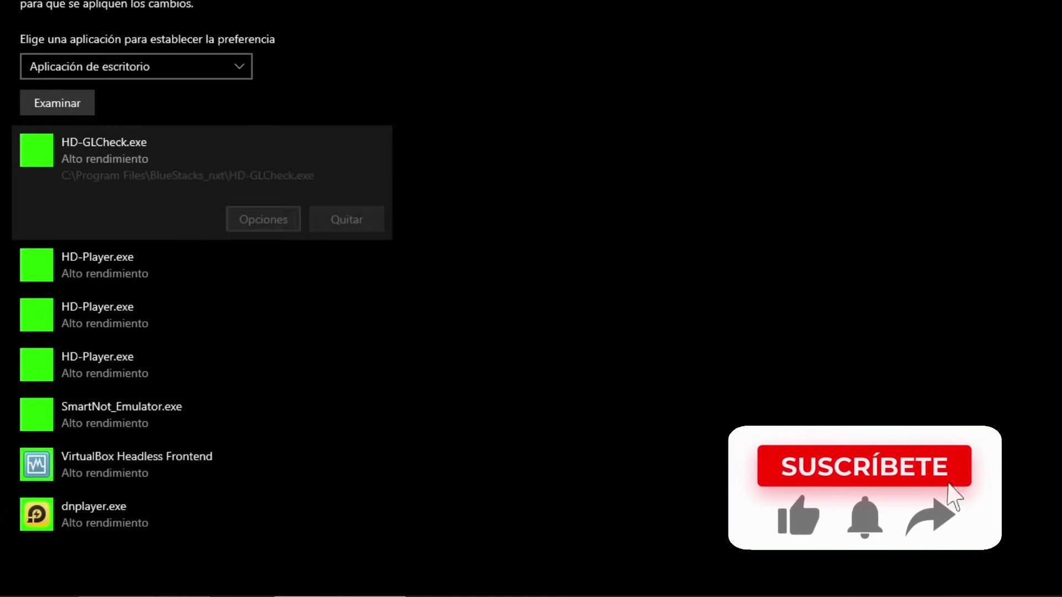
pyautogui.click(346, 219)
# Remove the old HD-Player.exe entries from the graphics preference list
pyautogui.click(166, 151)
pyautogui.click(346, 219)
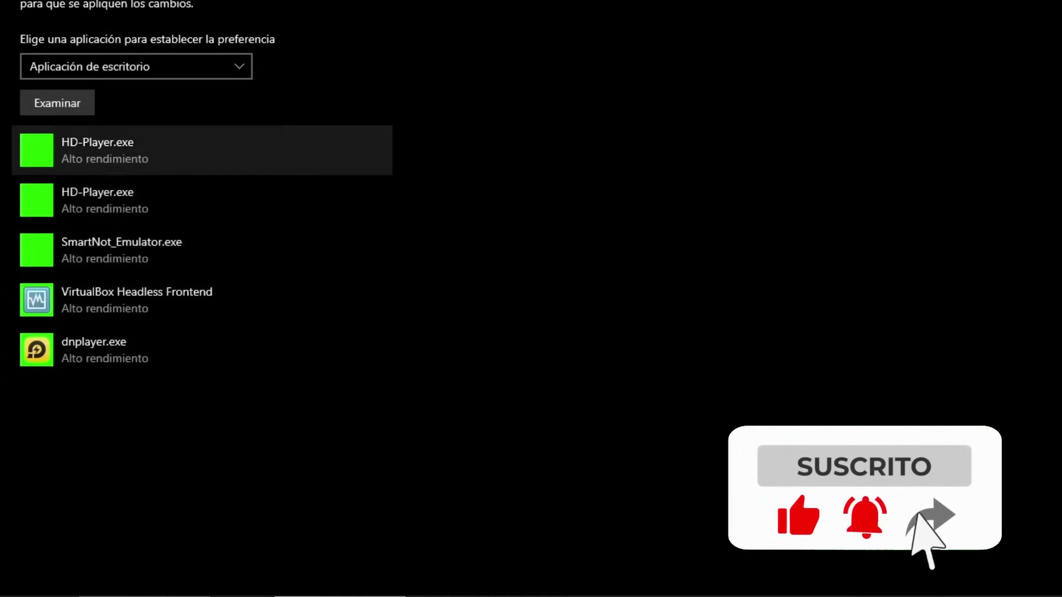
pyautogui.click(166, 150)
pyautogui.click(346, 219)
pyautogui.click(166, 150)
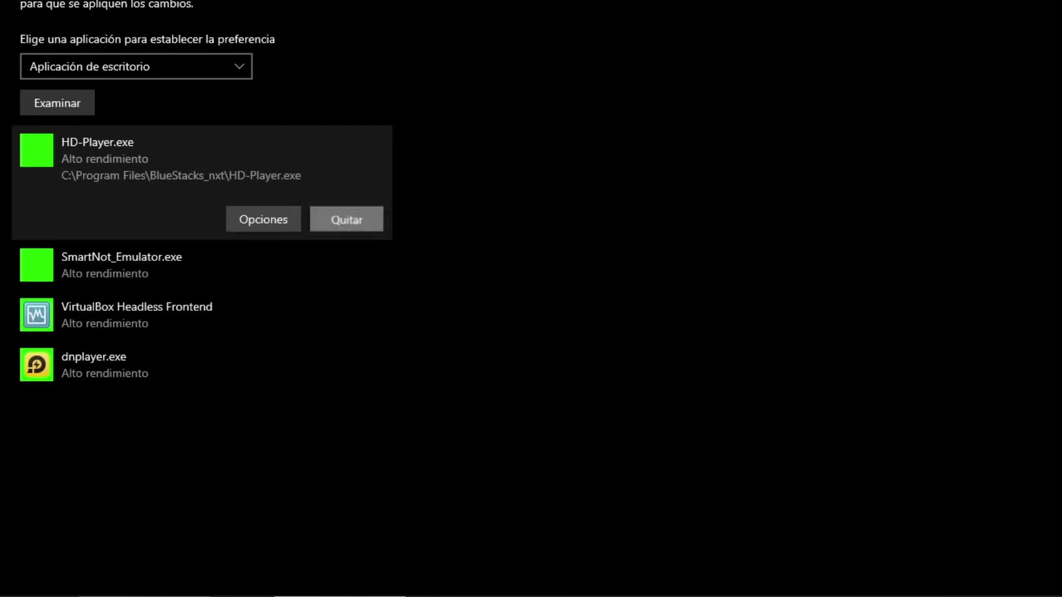
pyautogui.click(346, 219)
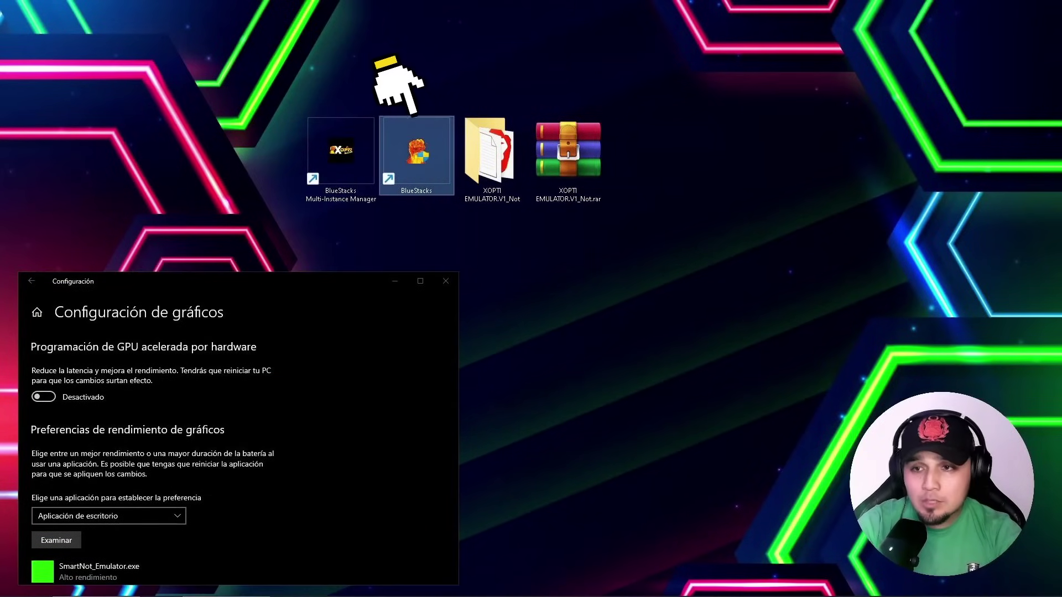
# Go to the BlueStacks shortcut's file location and select the C:\Program Files\BlueStacks path
pyautogui.rightClick(413, 153)
pyautogui.click(473, 170)
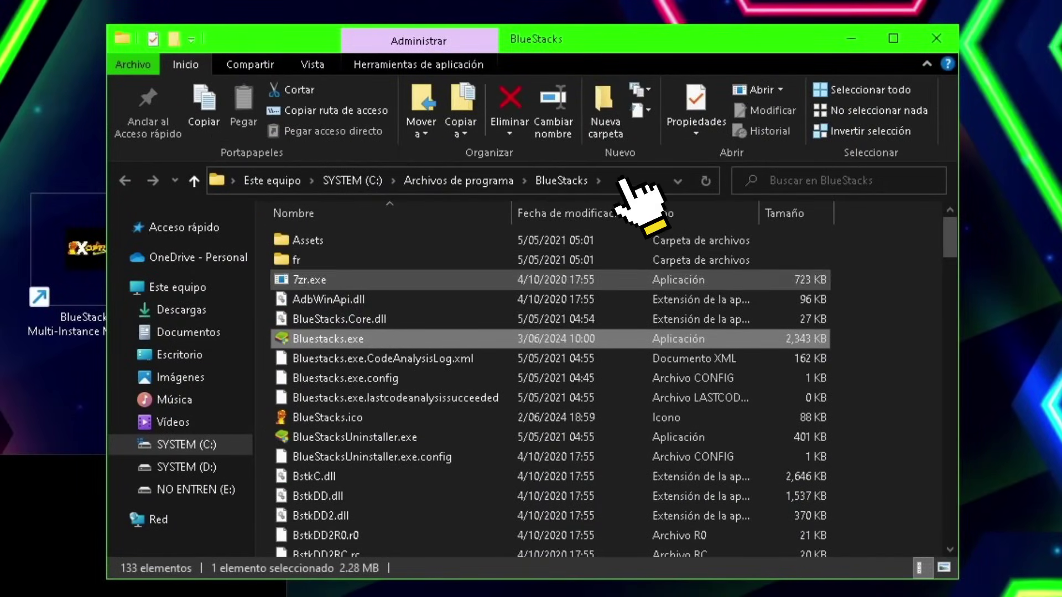
pyautogui.click(625, 181)
pyautogui.hotkey('ctrl', 'c')
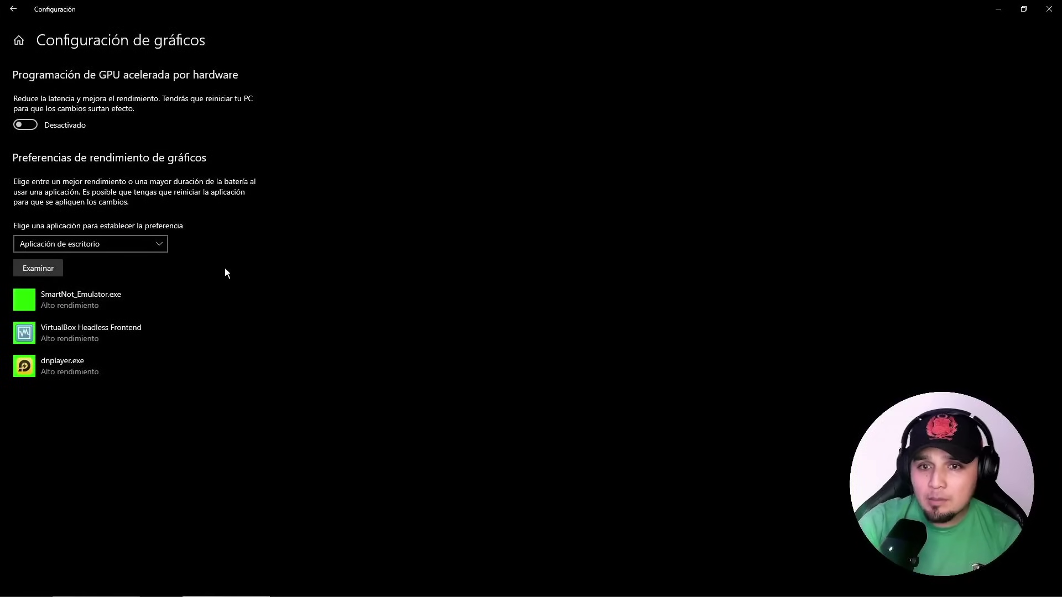
# Add Bluestacks.exe from the pasted BlueStacks folder path to the graphics preference list
pyautogui.click(35, 269)
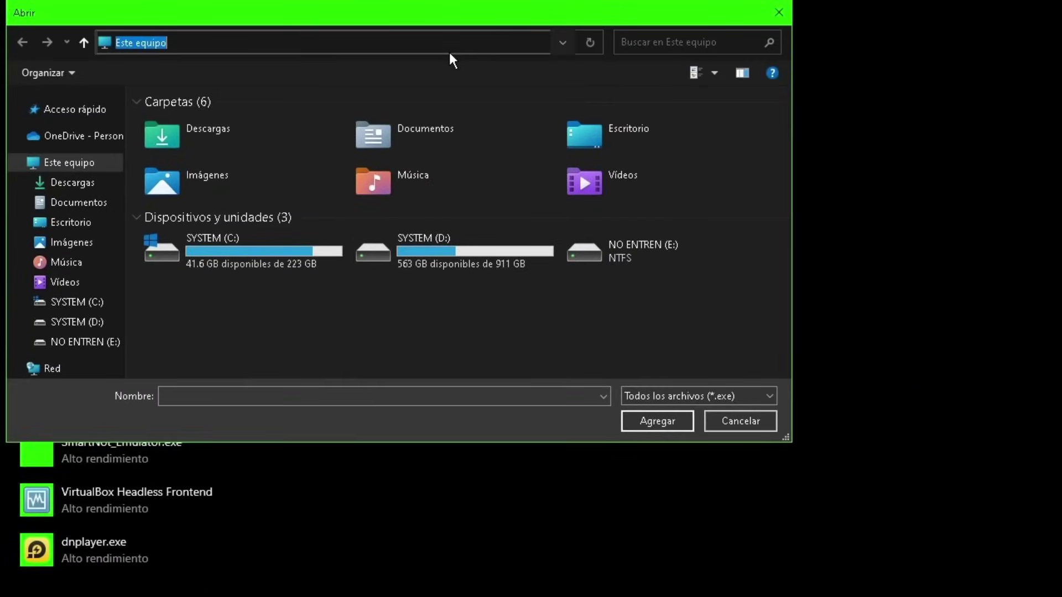
pyautogui.hotkey('ctrl', 'v')
pyautogui.press('Return')
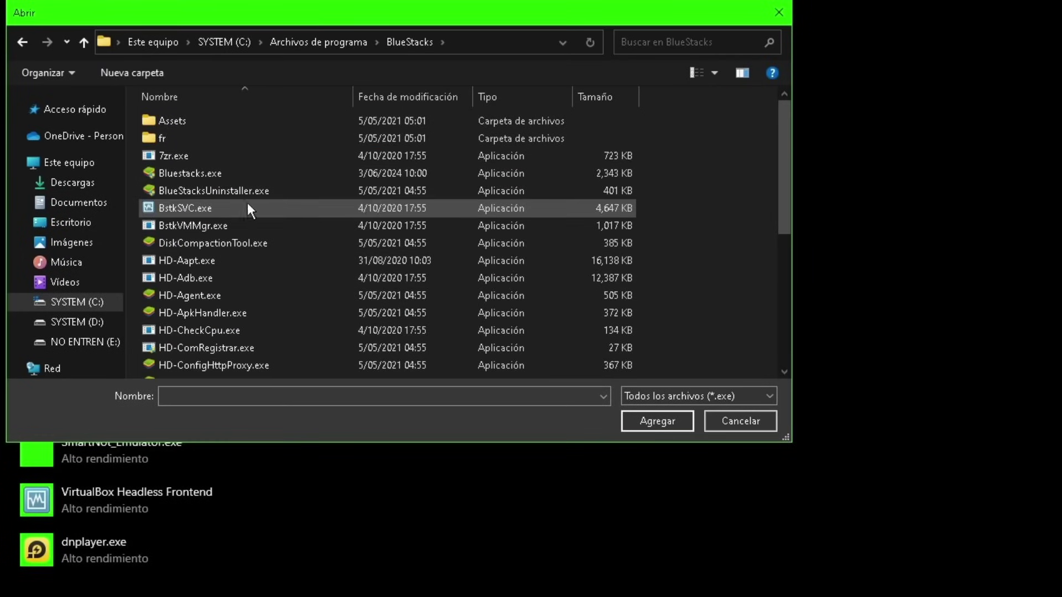
pyautogui.click(185, 176)
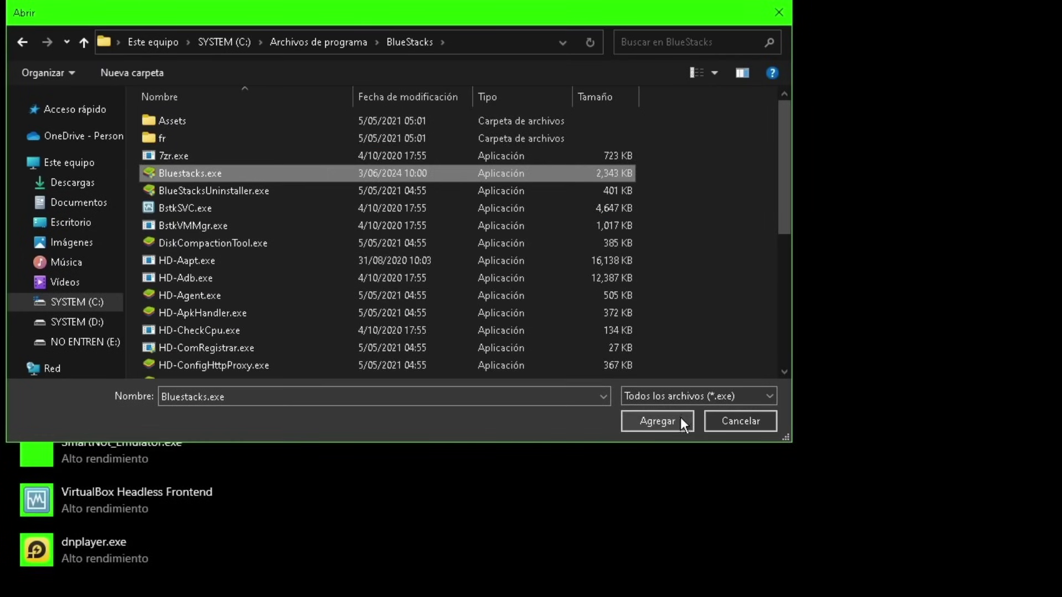
pyautogui.click(658, 421)
# Add HD-Player.exe from the BlueStacks folder to the graphics preference list
pyautogui.click(64, 401)
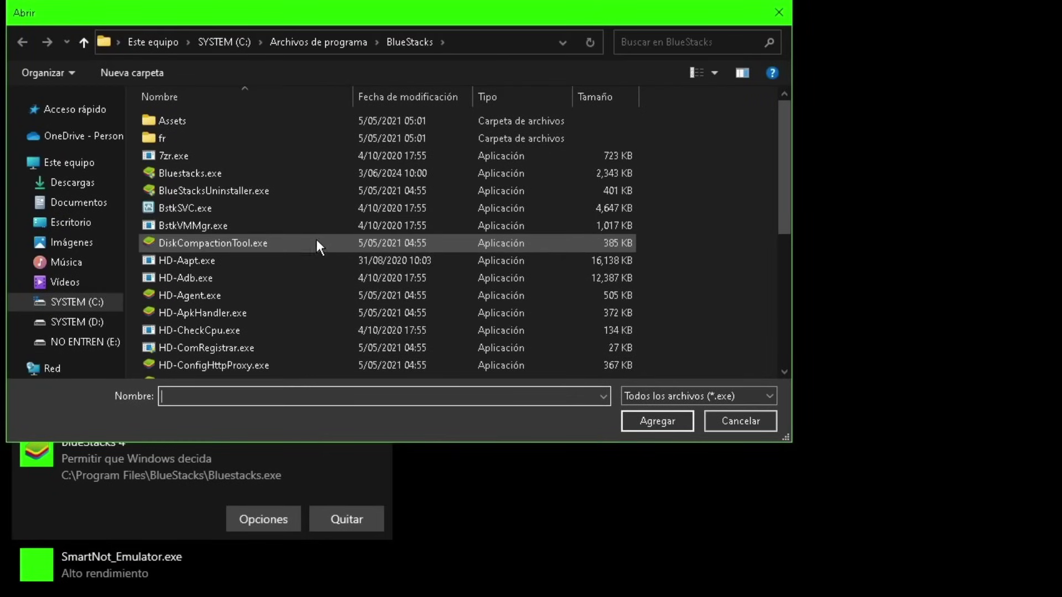
pyautogui.scroll(-2, 293, 232)
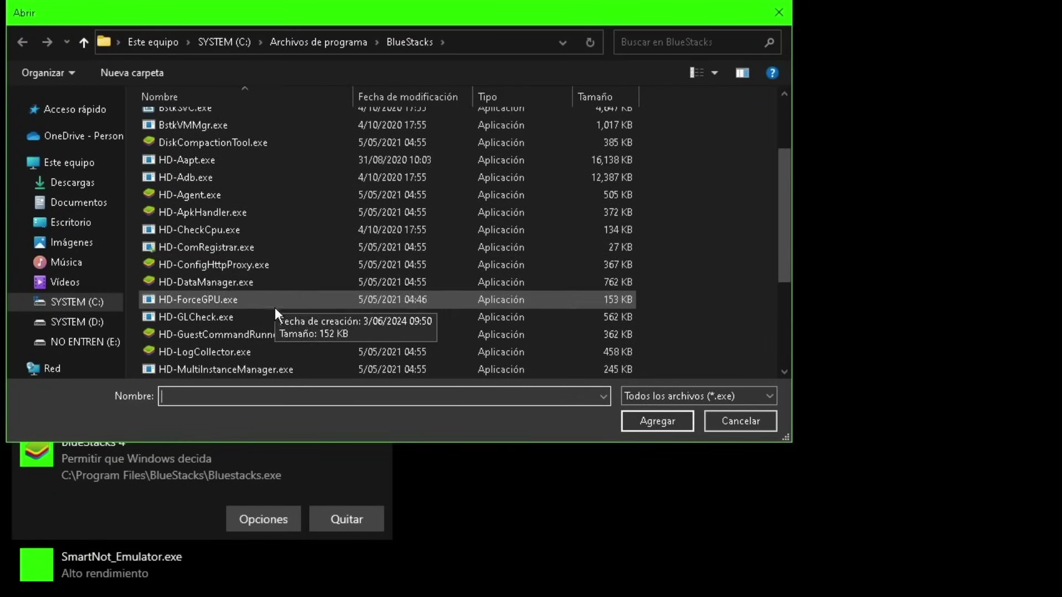
pyautogui.scroll(-3, 274, 306)
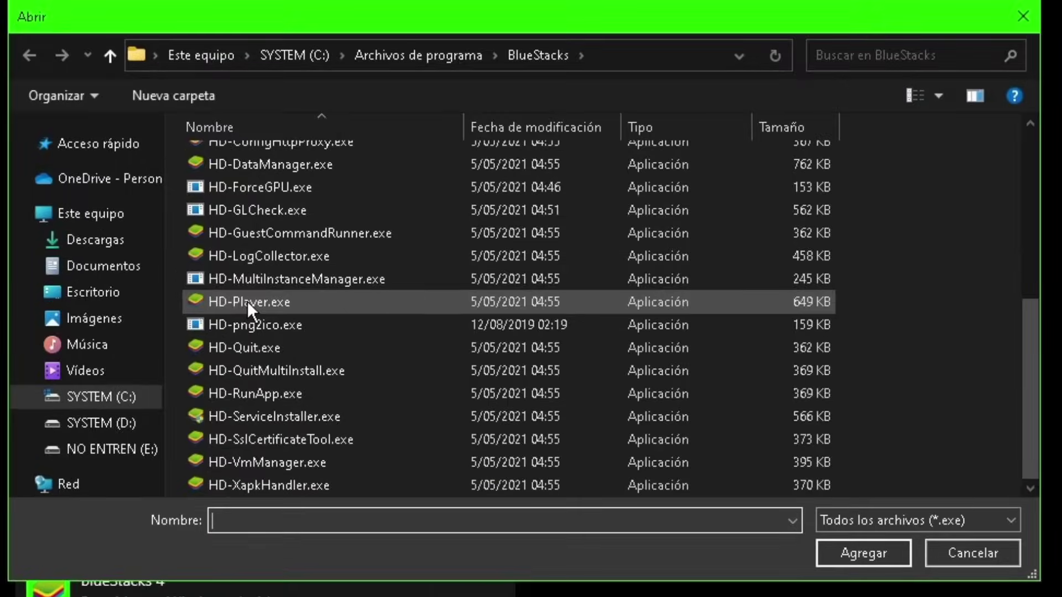
pyautogui.click(190, 231)
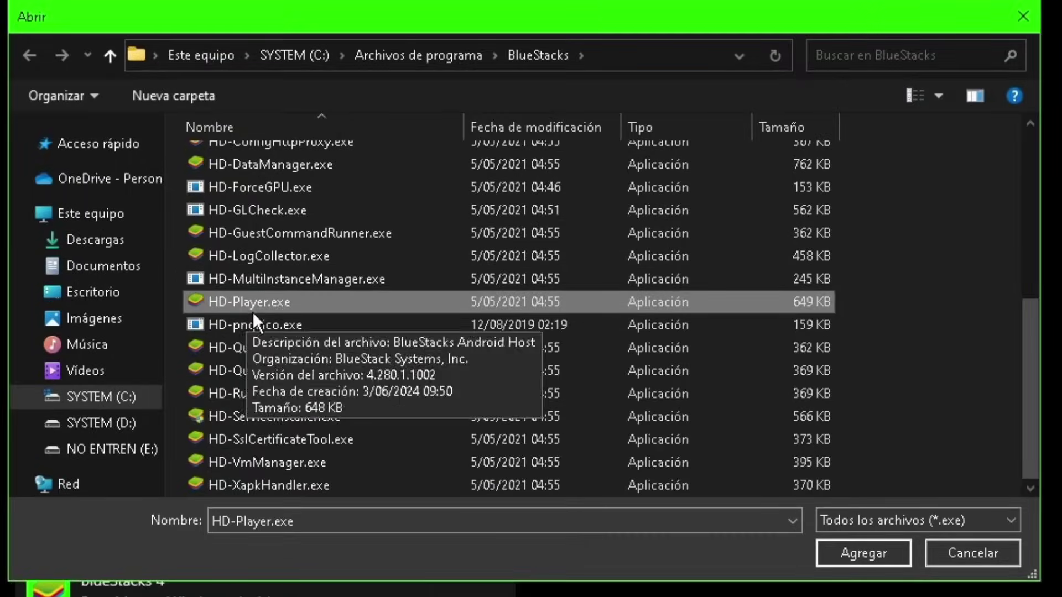
pyautogui.click(885, 560)
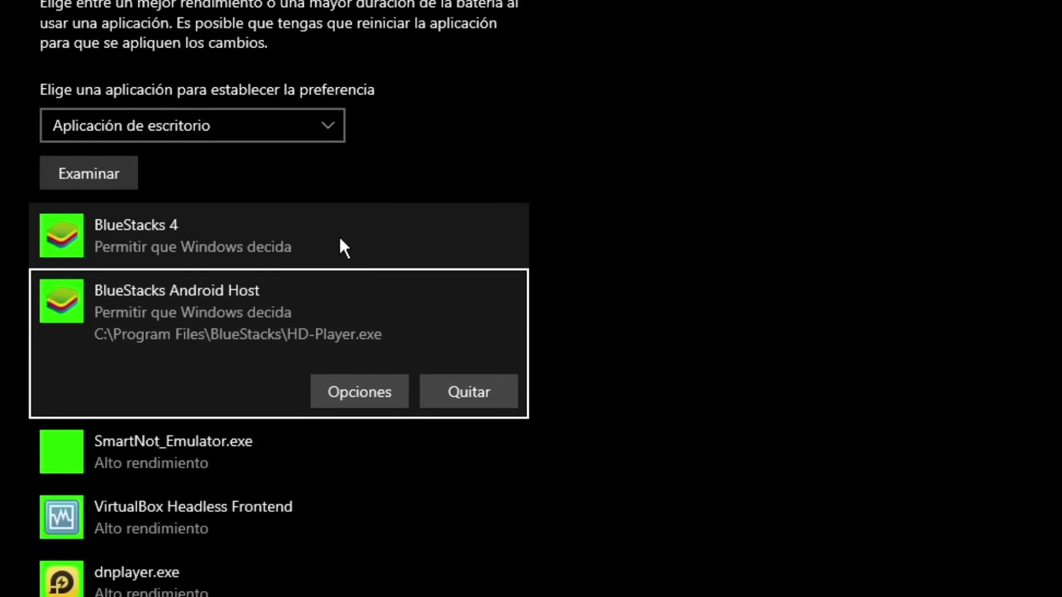
# Set BlueStacks 4 to Alto rendimiento and save
pyautogui.click(289, 239)
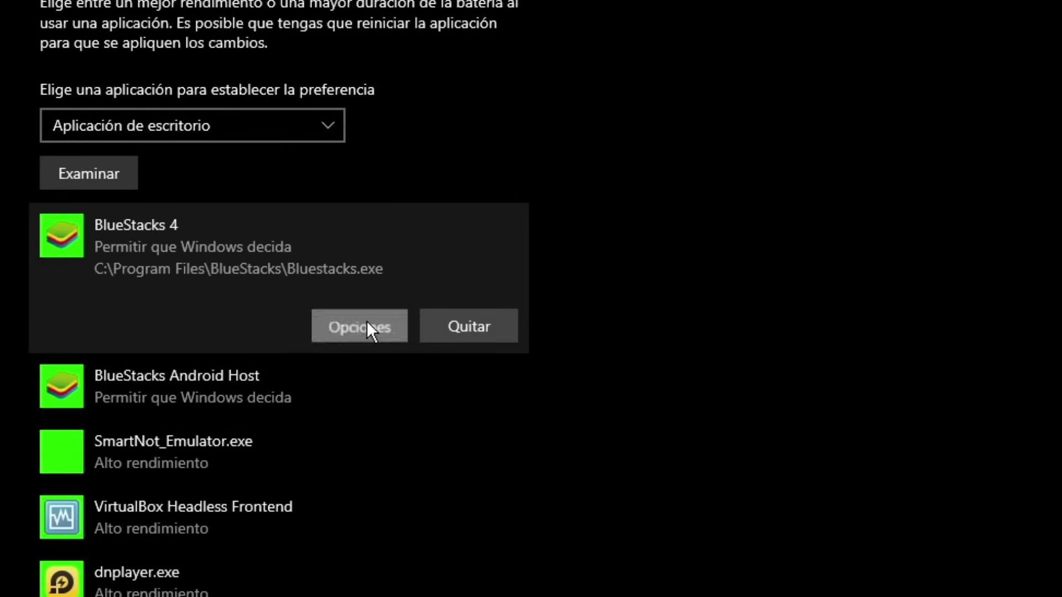
pyautogui.click(365, 326)
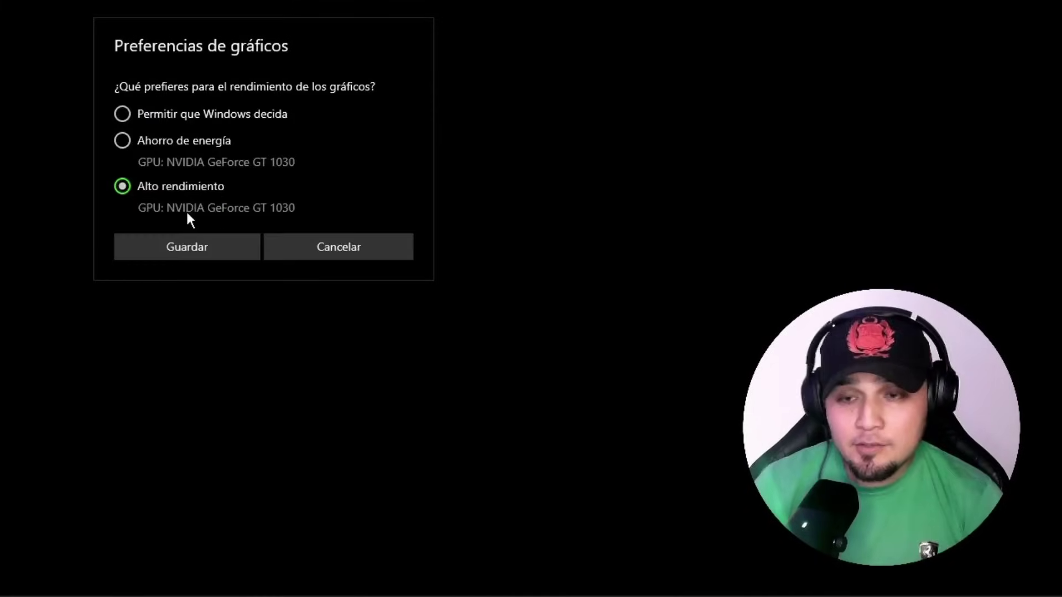
pyautogui.click(470, 374)
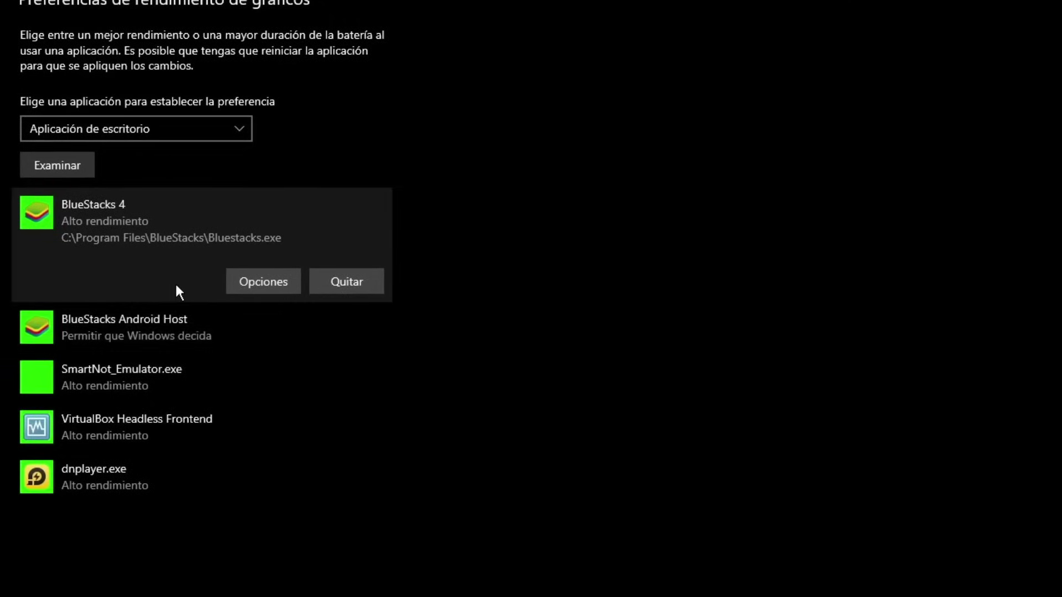
# Set BlueStacks Android Host to Alto rendimiento, save, and refresh the desktop
pyautogui.click(104, 326)
pyautogui.click(267, 335)
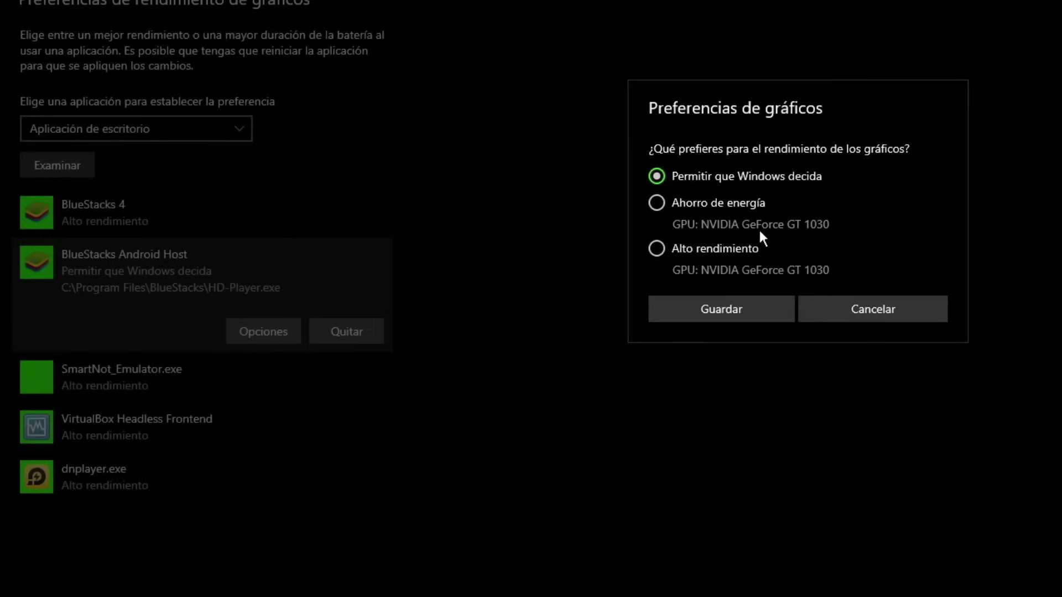
pyautogui.click(739, 307)
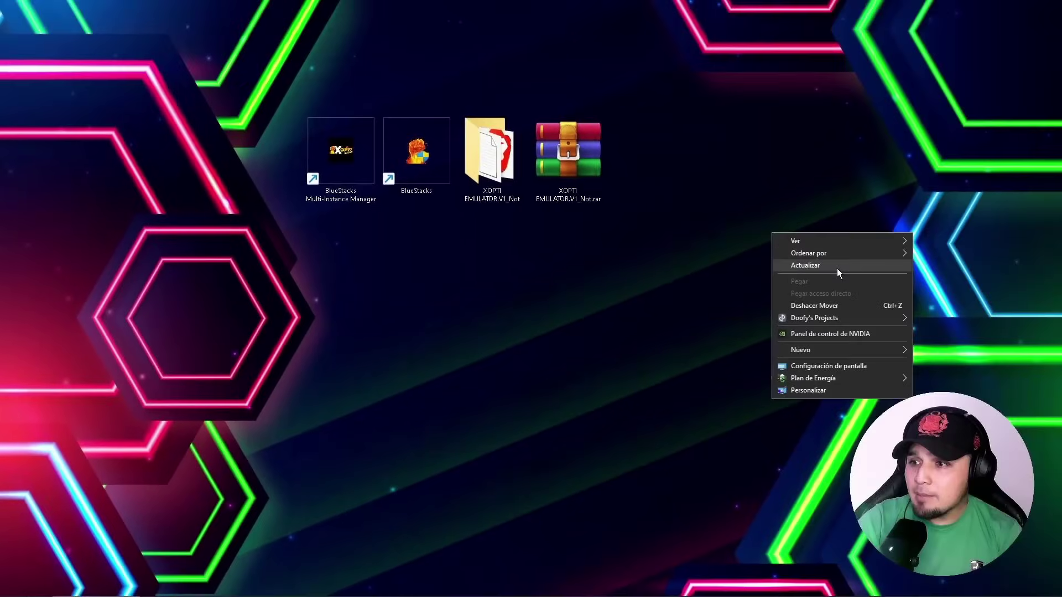
pyautogui.click(837, 268)
# Launch BlueStacks as administrator, open Google Play Store, then close its tab
pyautogui.rightClick(438, 162)
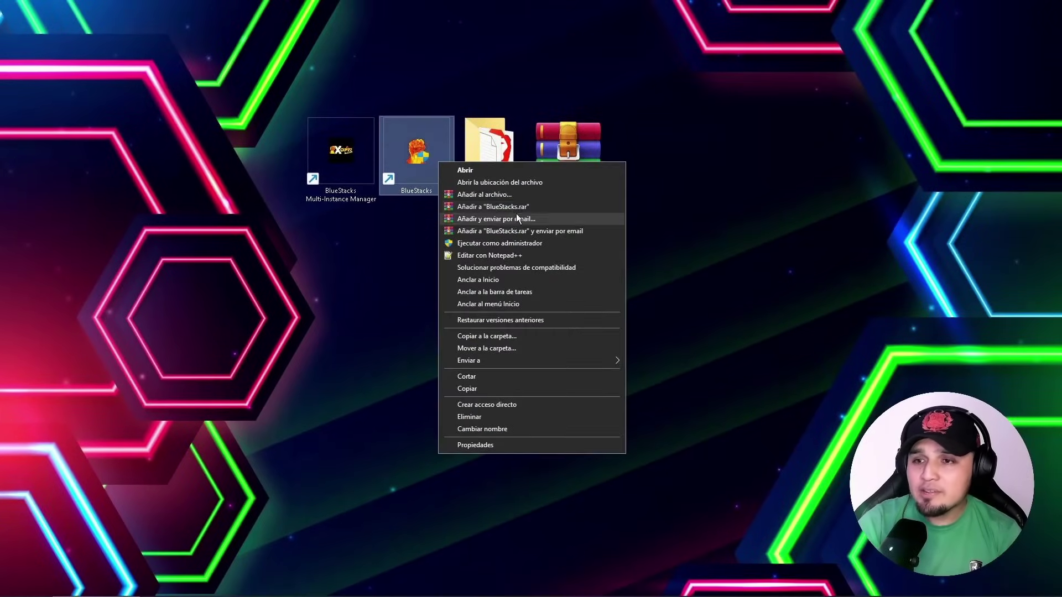
pyautogui.click(485, 244)
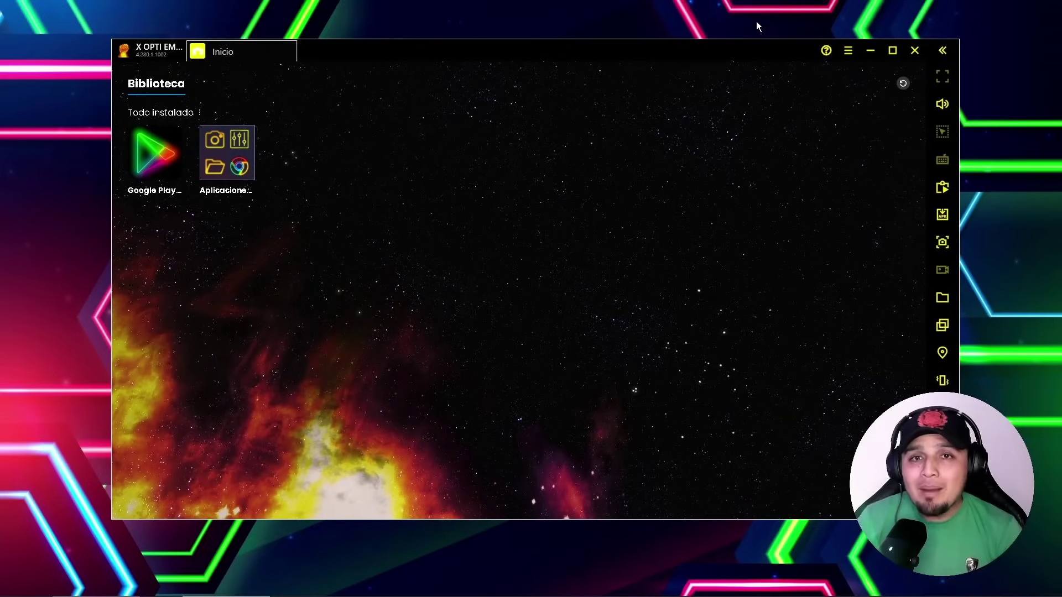
pyautogui.click(164, 147)
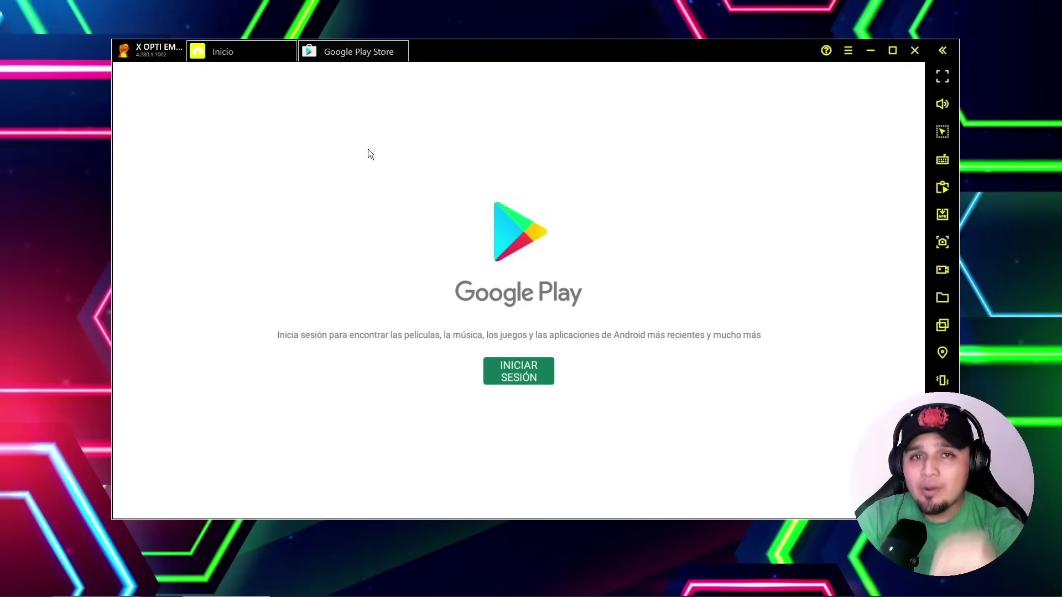
pyautogui.click(403, 49)
pyautogui.click(593, 377)
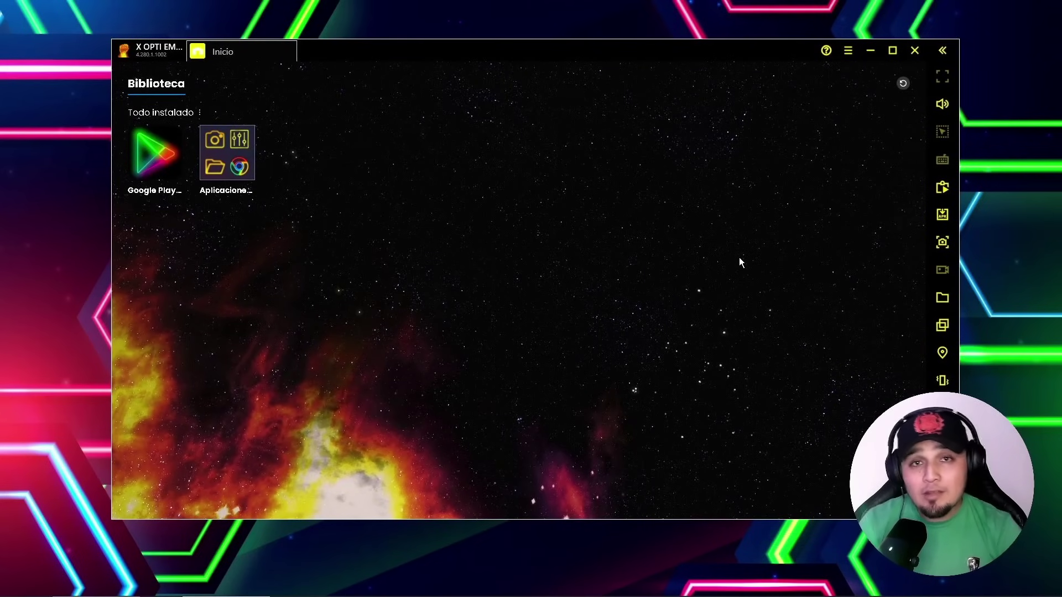
# Try the Demon and then the Nezuko artwork as the home-screen wallpaper
pyautogui.click(898, 83)
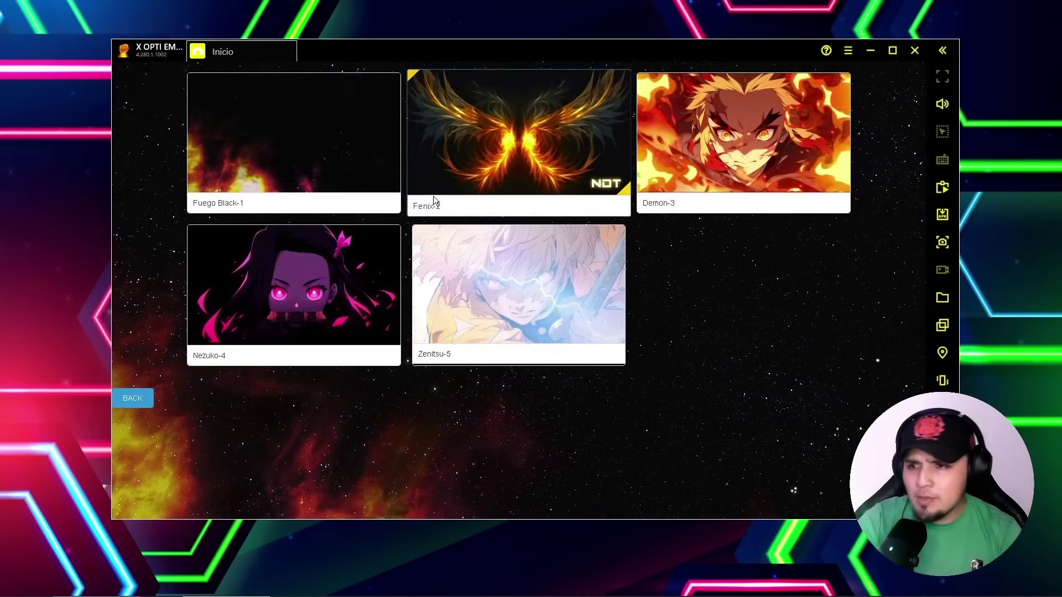
pyautogui.click(671, 151)
pyautogui.click(899, 86)
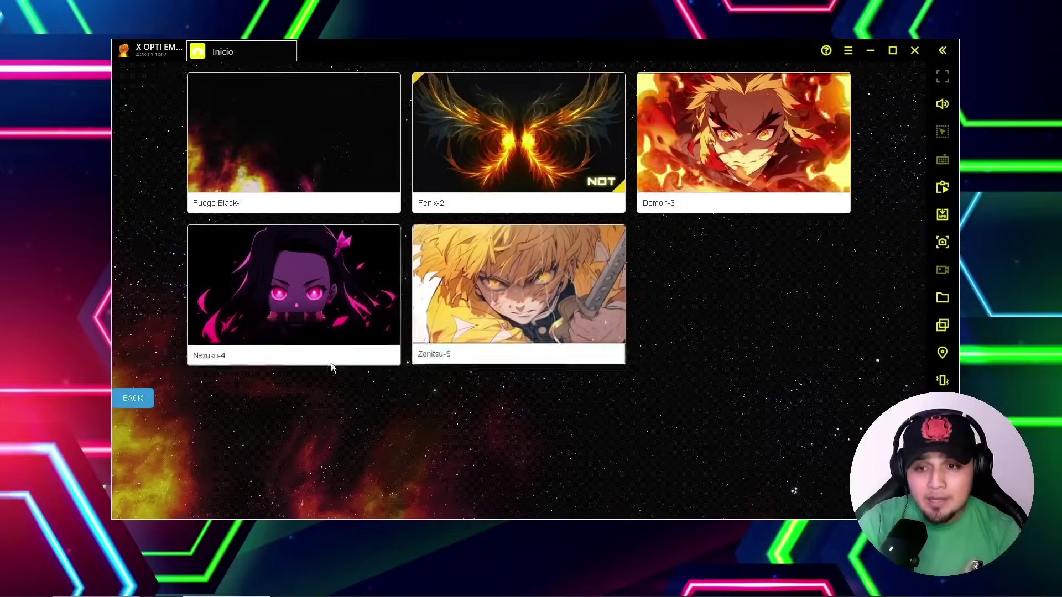
pyautogui.click(339, 354)
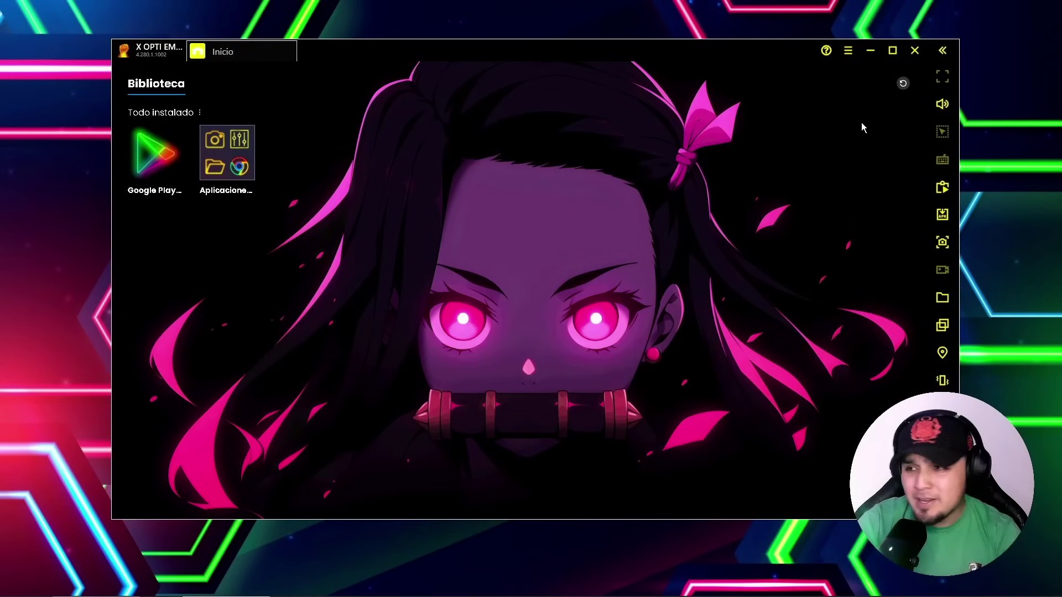
# Settle on the Zenitsu wallpaper, then open Ajustes from the hamburger menu
pyautogui.click(902, 84)
pyautogui.click(589, 285)
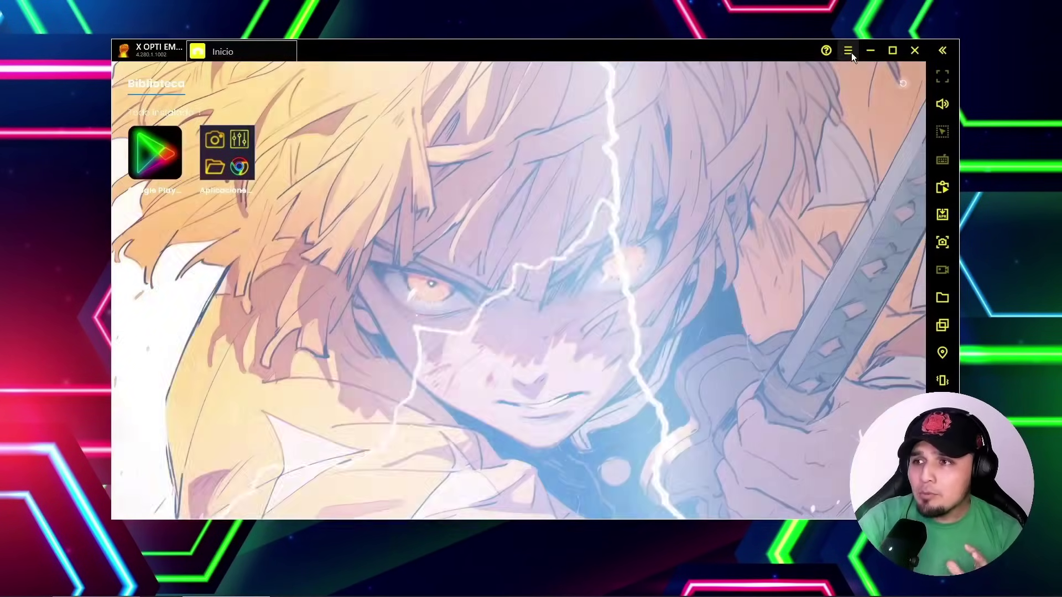
pyautogui.click(848, 50)
pyautogui.click(762, 82)
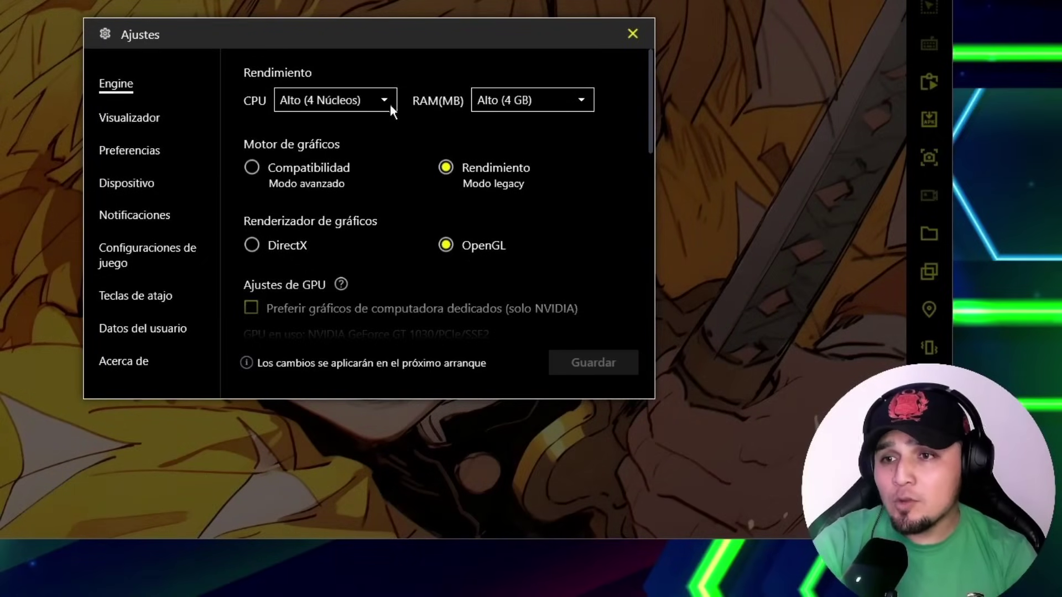
# Keep the CPU at Alto (4 Núcleos) on the Engine page
pyautogui.click(390, 104)
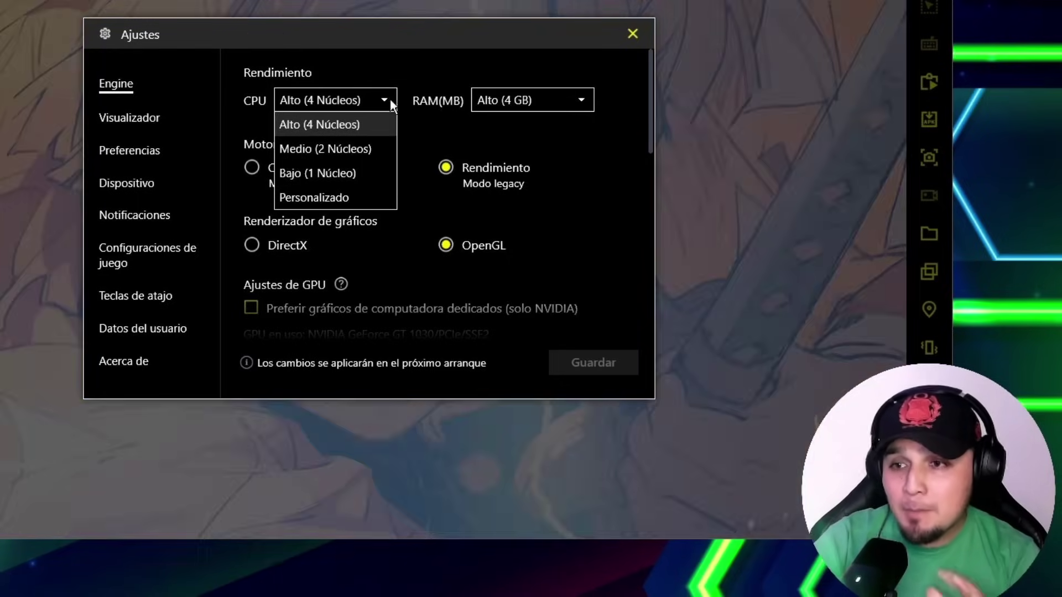
pyautogui.click(389, 98)
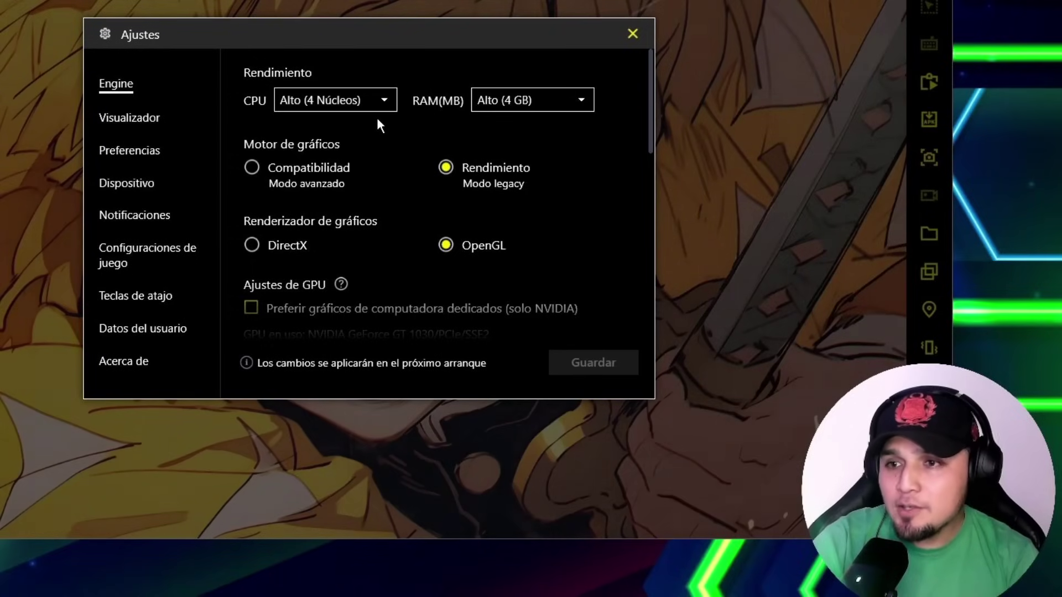
pyautogui.scroll(-1, 469, 161)
pyautogui.scroll(1, 469, 160)
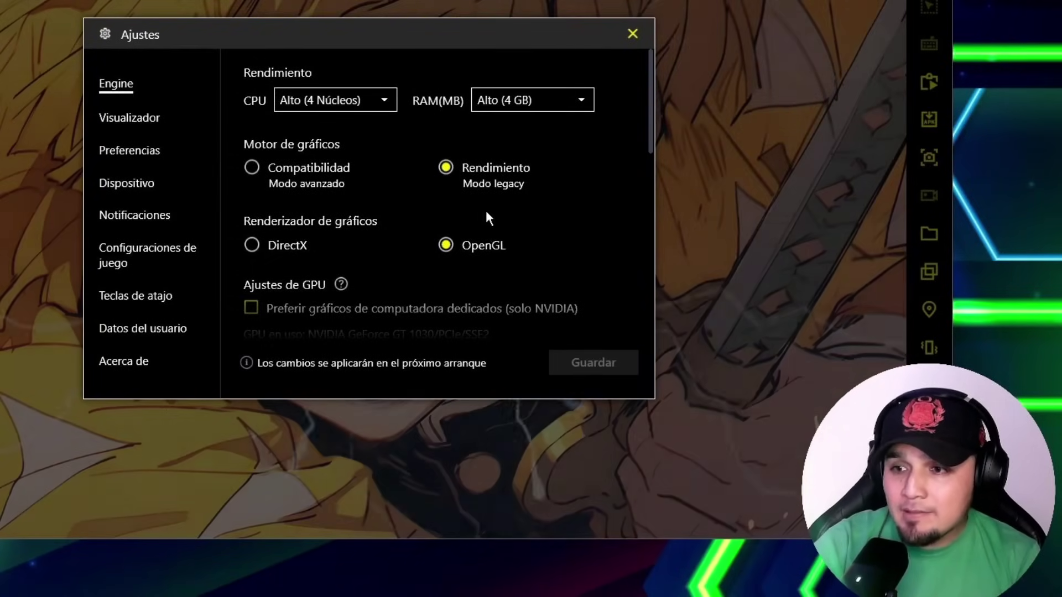
pyautogui.scroll(-2, 474, 216)
pyautogui.scroll(-1, 464, 204)
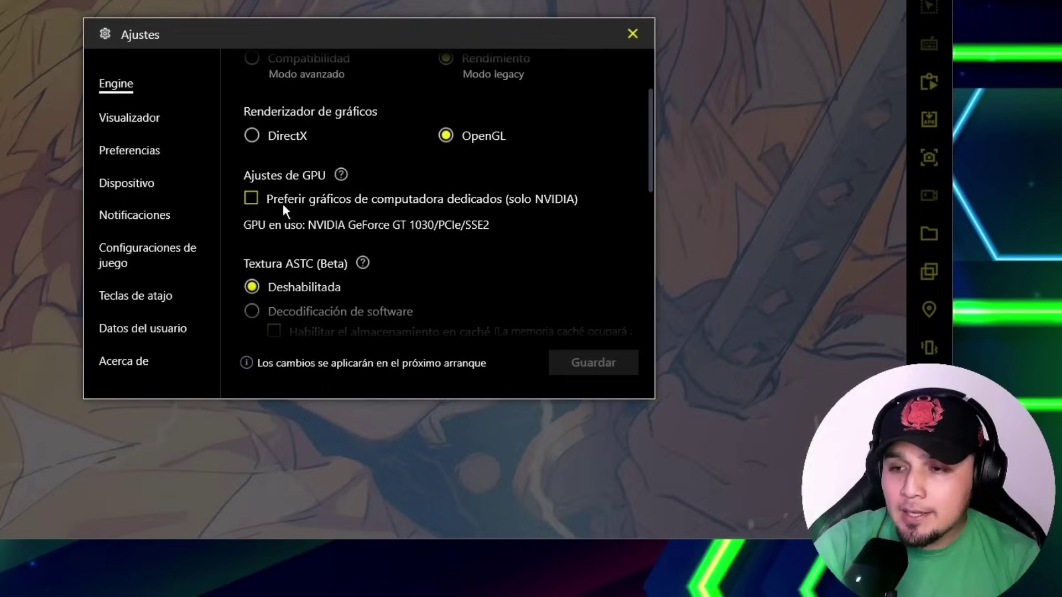
pyautogui.scroll(-2, 393, 216)
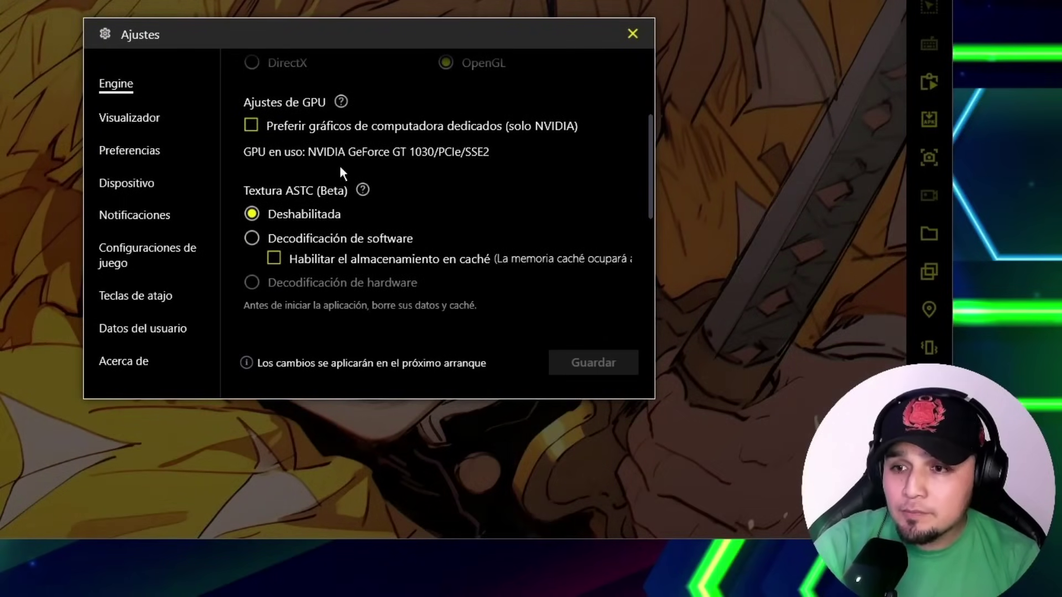
pyautogui.scroll(-7, 394, 225)
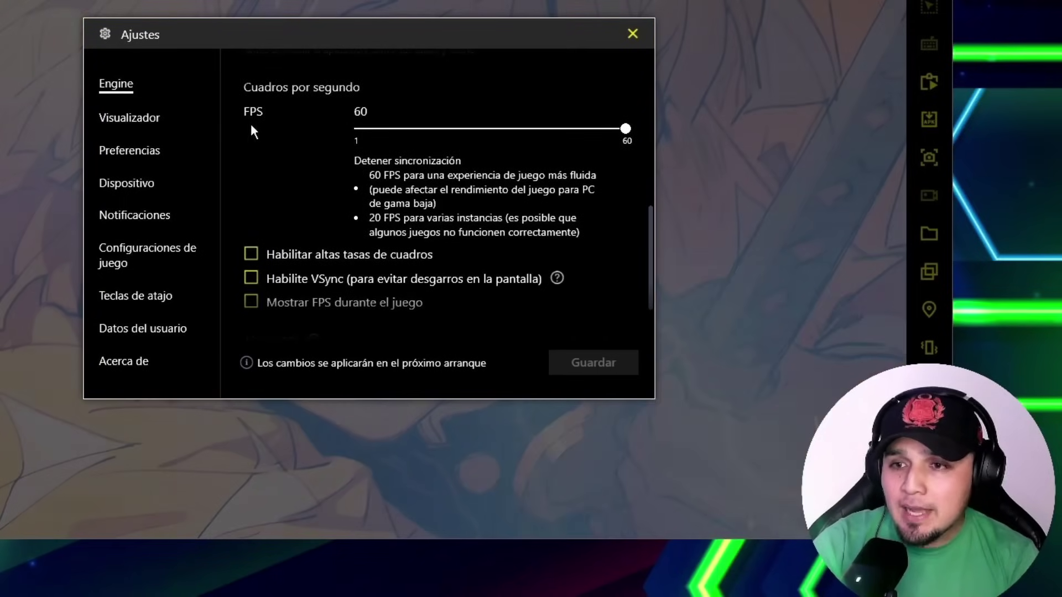
pyautogui.scroll(-1, 297, 245)
# Enable high frame rates and Mostrar FPS, set FPS to 90, and save
pyautogui.click(251, 217)
pyautogui.click(251, 265)
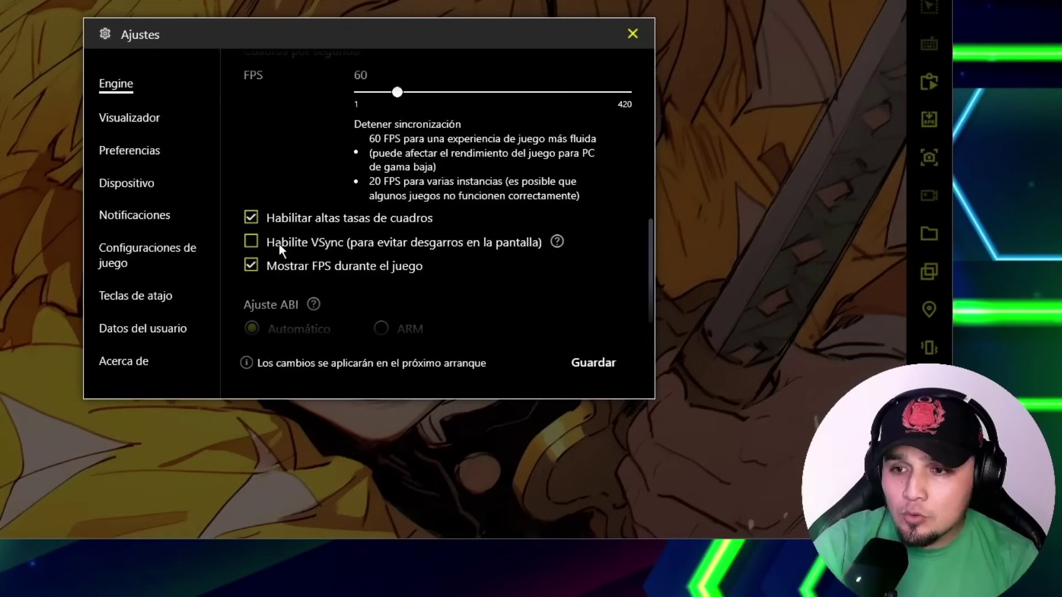
pyautogui.scroll(4, 377, 205)
pyautogui.scroll(-1, 396, 231)
pyautogui.moveTo(411, 203)
pyautogui.mouseDown()
pyautogui.moveTo(631, 211)
pyautogui.moveTo(414, 205)
pyautogui.mouseUp()
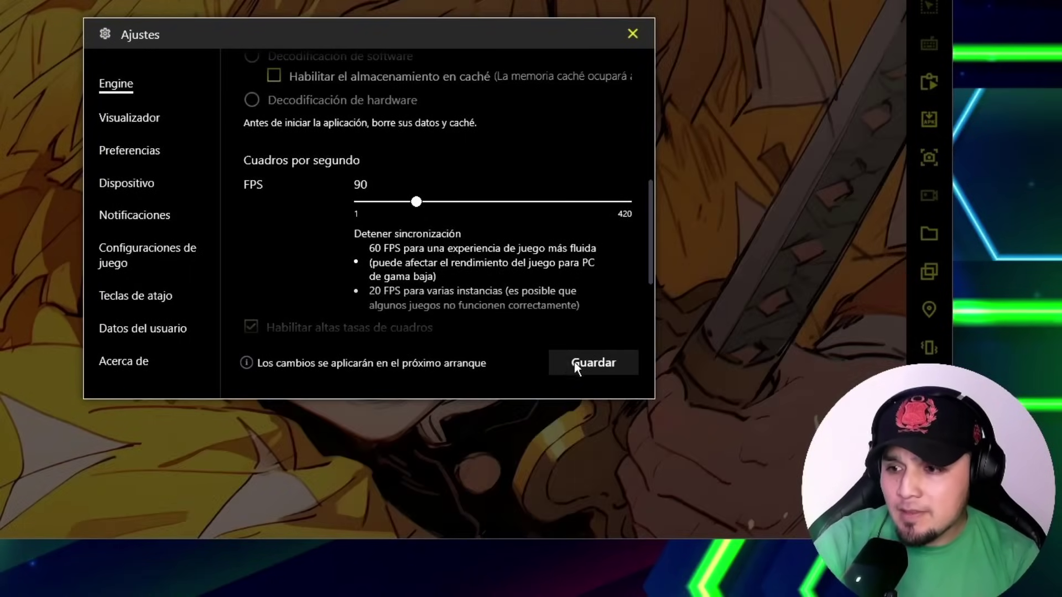
pyautogui.click(575, 363)
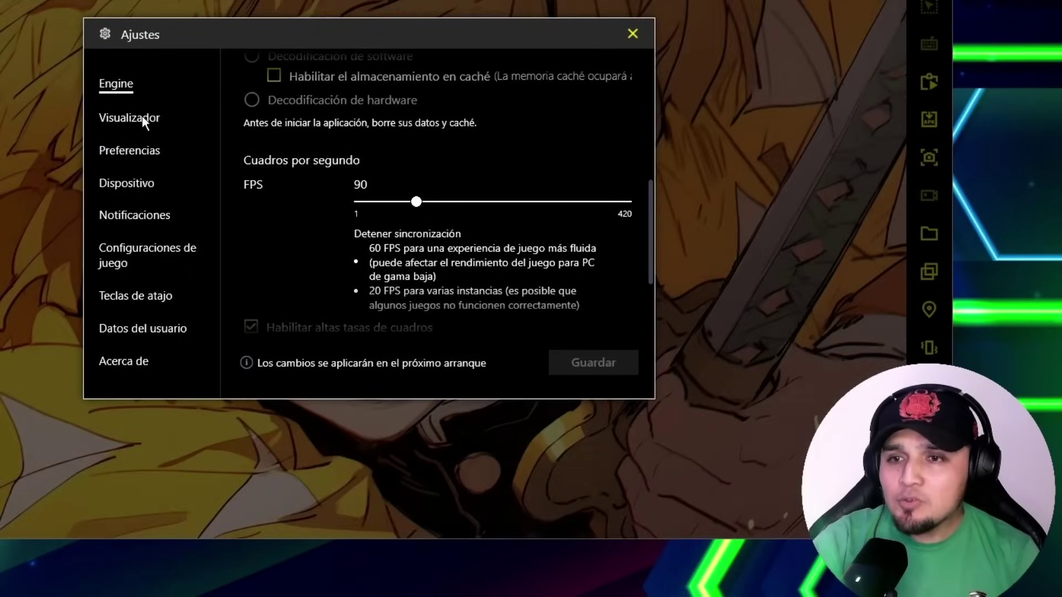
# Set the display to 1280 x 720 at 320 DPI, save, and confirm the restart
pyautogui.click(141, 116)
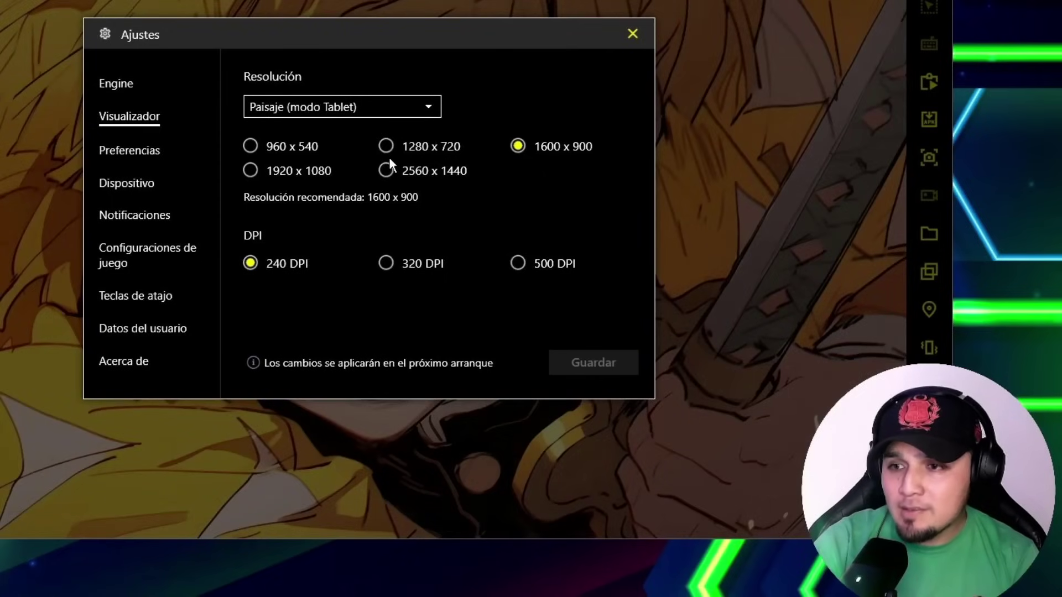
pyautogui.click(412, 147)
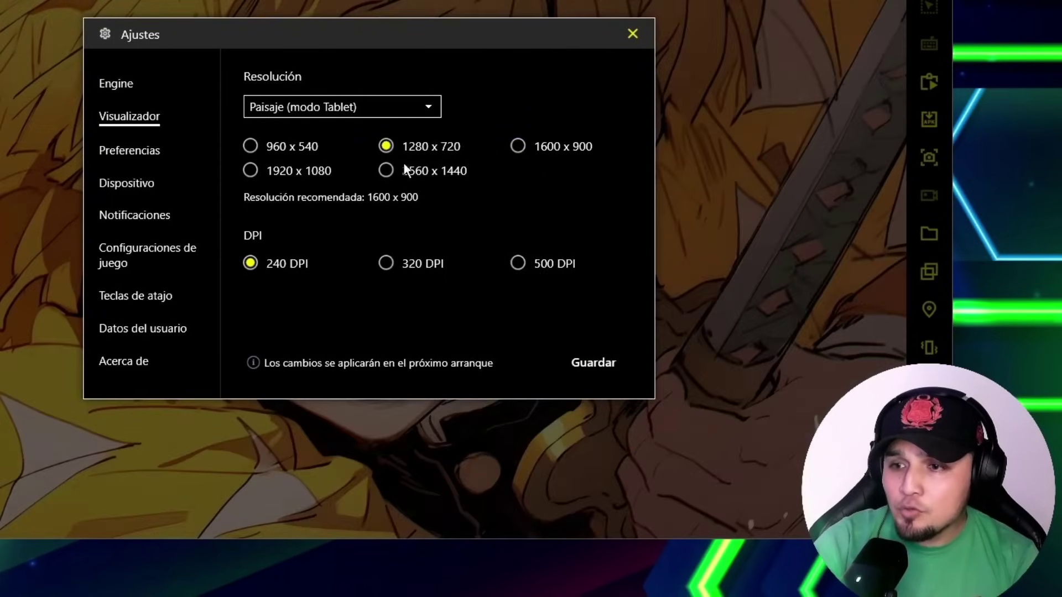
pyautogui.click(386, 264)
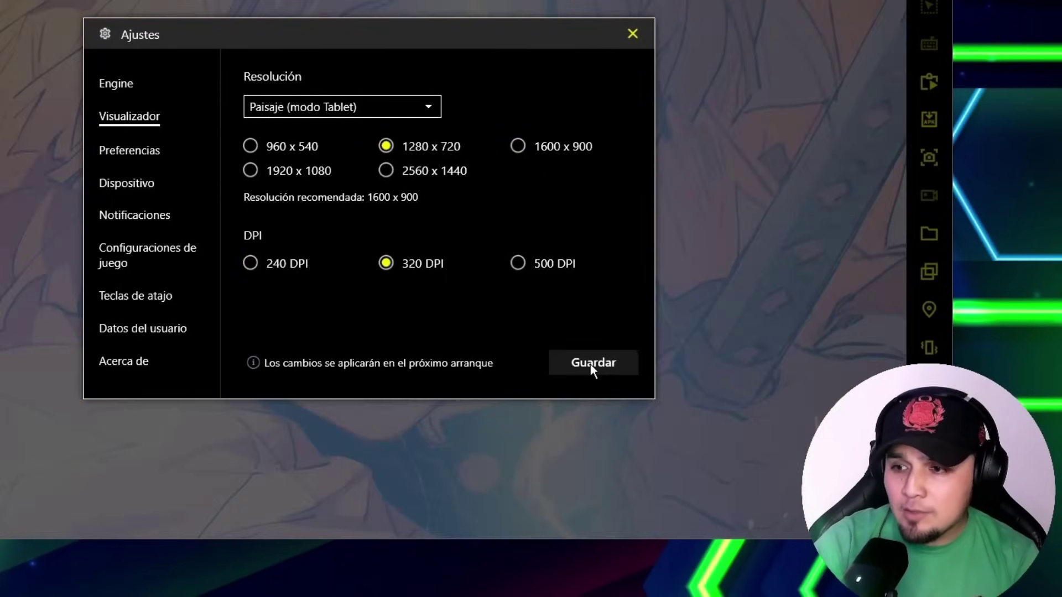
pyautogui.click(593, 365)
pyautogui.click(446, 245)
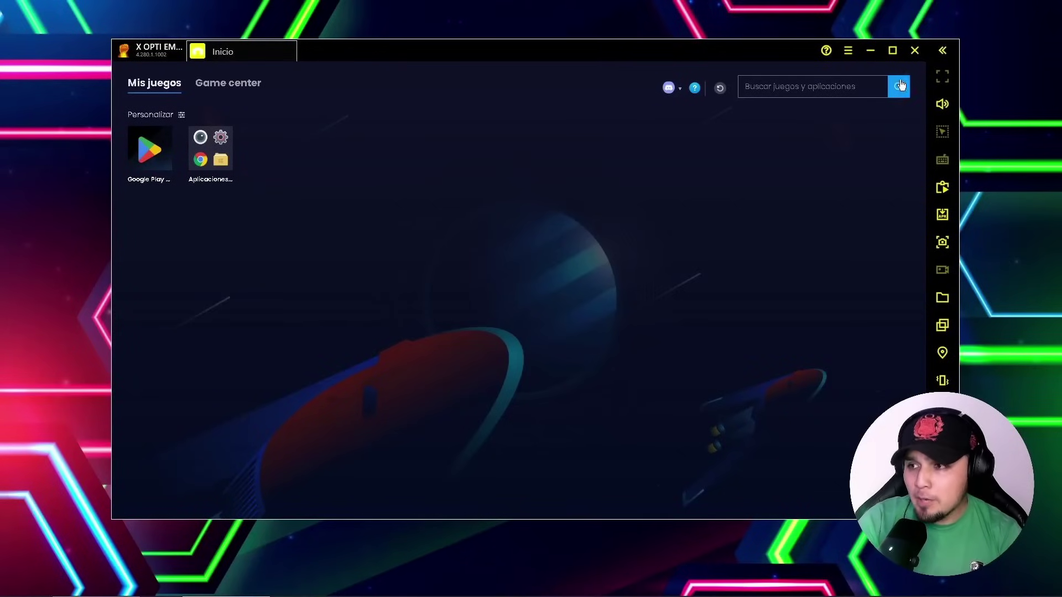
# Close BlueStacks, relaunch it from its desktop shortcut, and reopen Ajustes
pyautogui.click(914, 50)
pyautogui.click(604, 374)
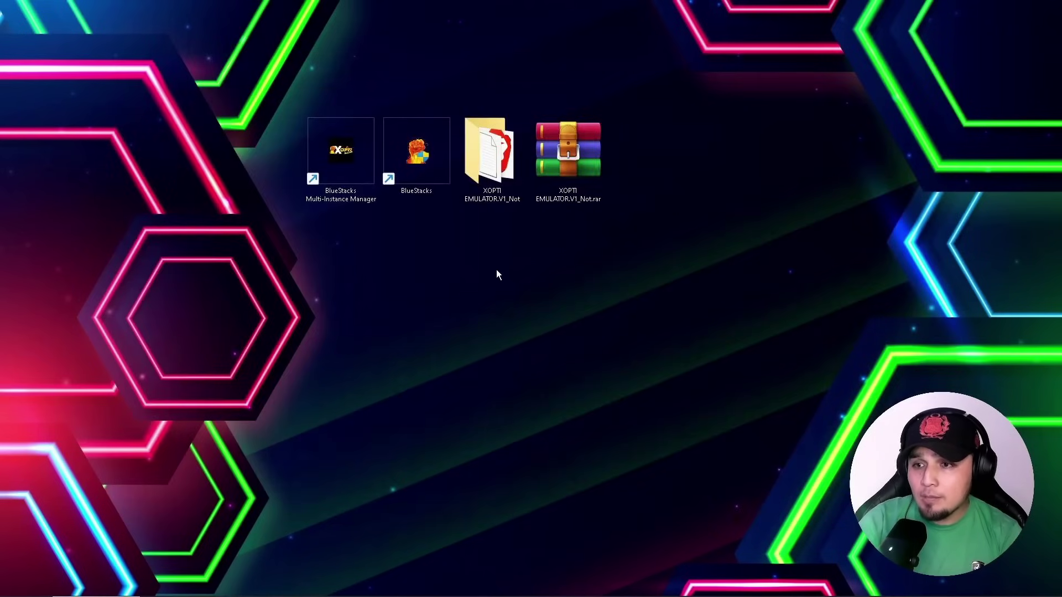
pyautogui.rightClick(410, 174)
pyautogui.click(443, 253)
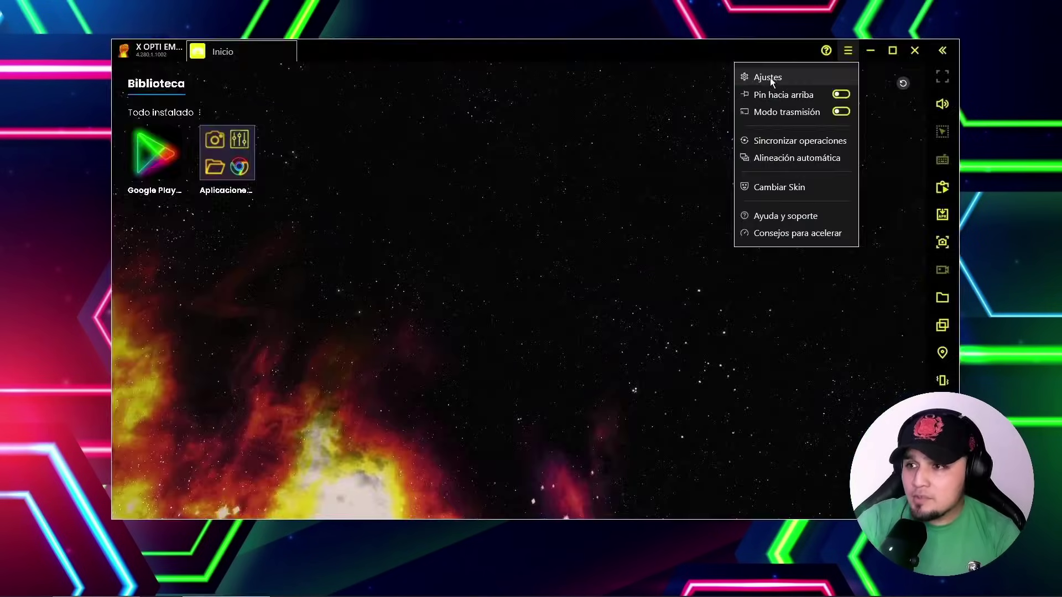
pyautogui.click(769, 78)
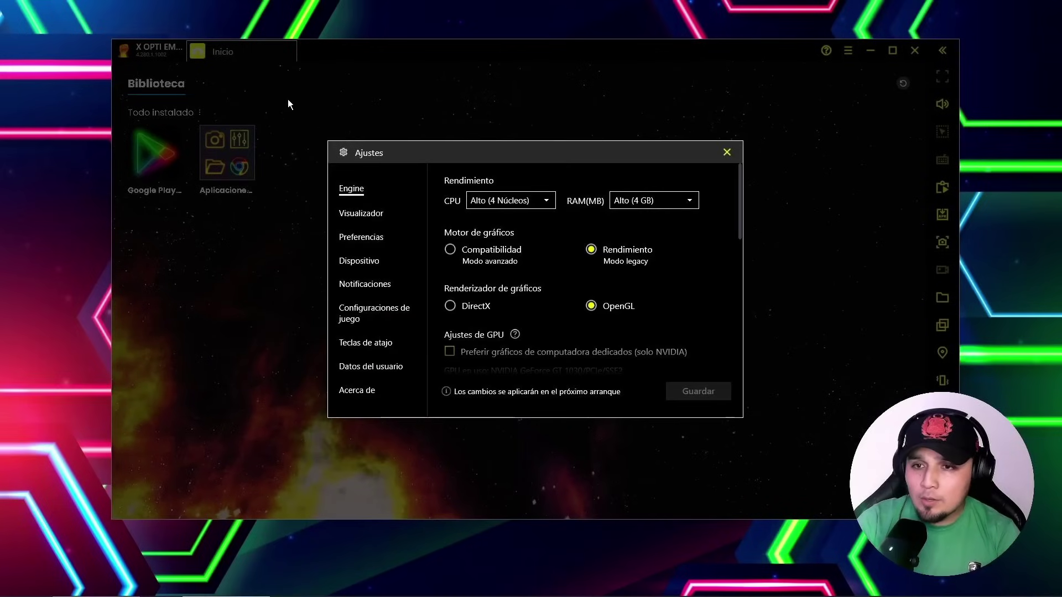
# Choose the Asus ROG 2 predefined device profile
pyautogui.click(359, 261)
pyautogui.click(595, 291)
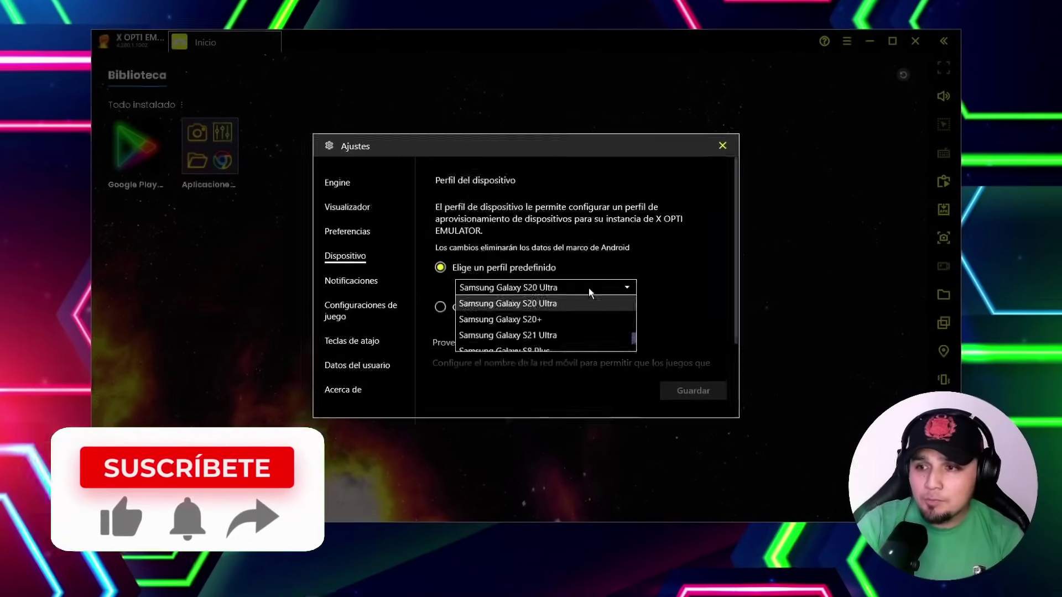
pyautogui.scroll(3, 502, 325)
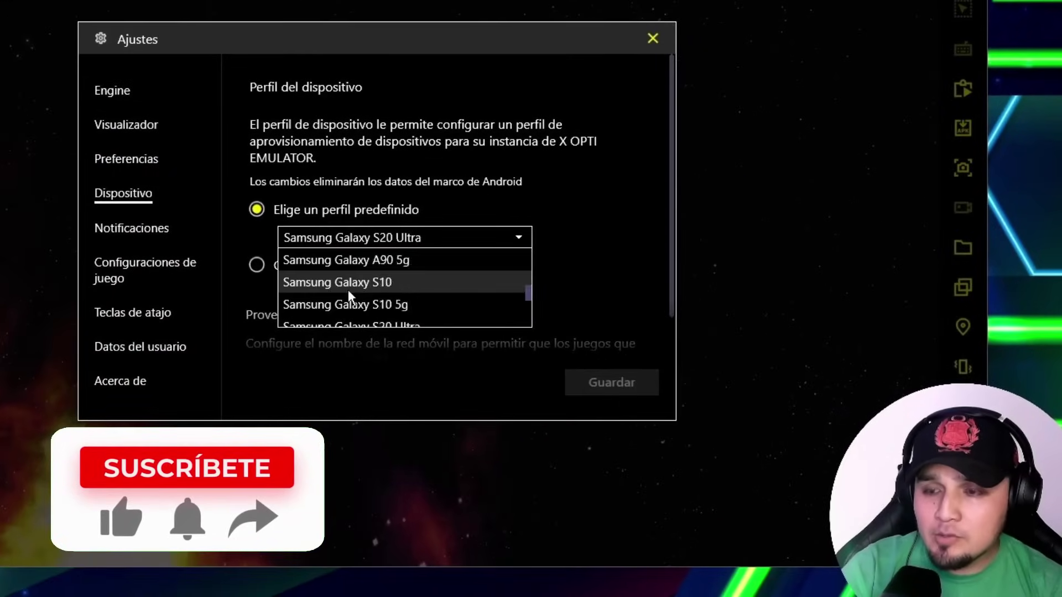
pyautogui.click(483, 303)
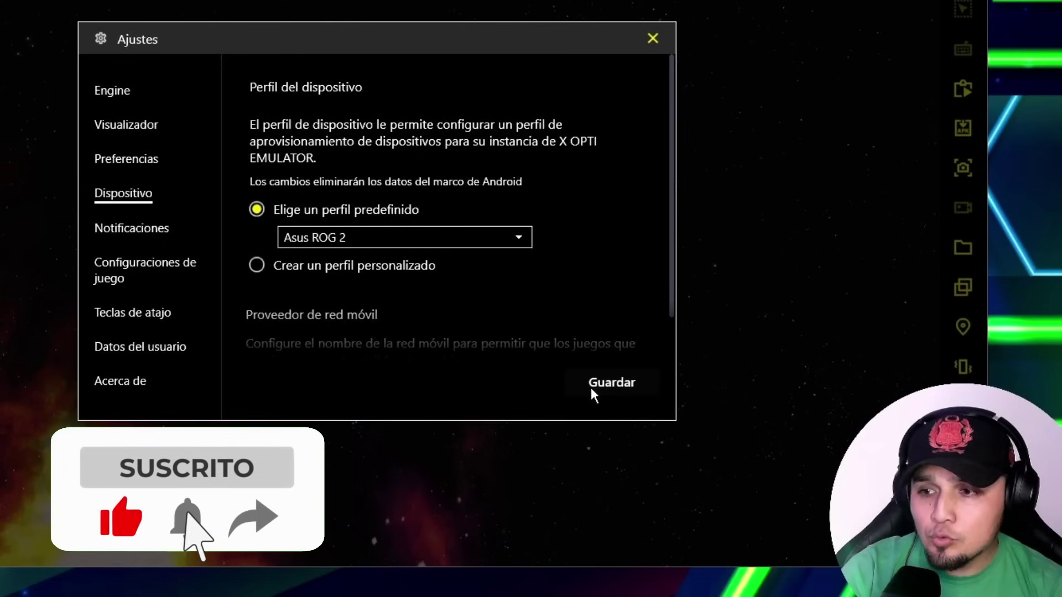
# Turn off pop-up, gamepad and application notifications
pyautogui.click(132, 228)
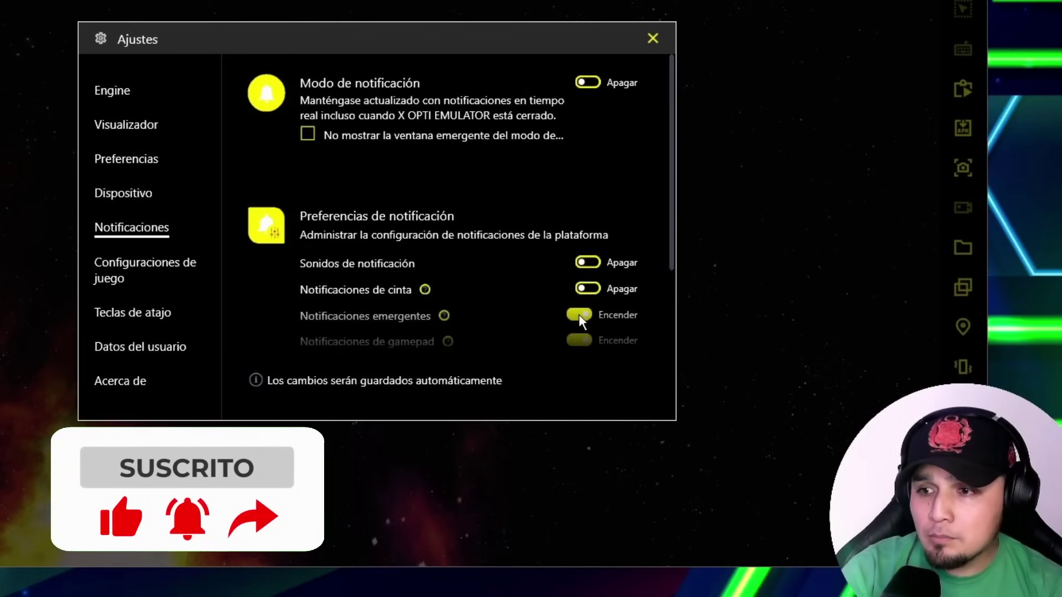
pyautogui.click(578, 314)
pyautogui.scroll(-2, 582, 323)
pyautogui.click(578, 264)
pyautogui.scroll(-1, 579, 299)
pyautogui.click(578, 282)
# Clear the Tecla antijefe and Ajustes hotkeys
pyautogui.click(133, 312)
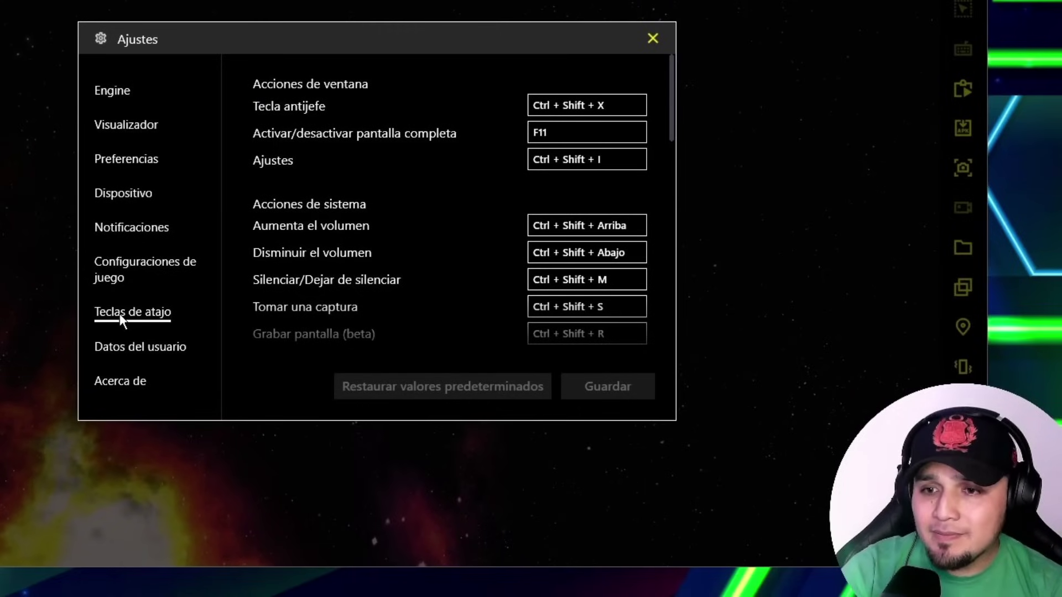
pyautogui.click(614, 107)
pyautogui.click(620, 105)
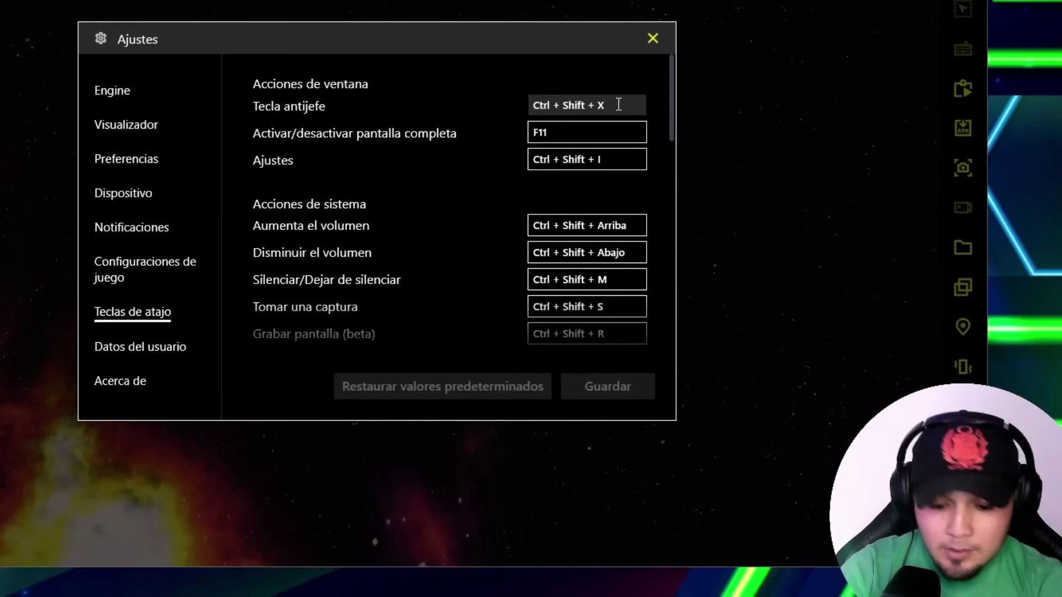
pyautogui.press('BackSpace')
pyautogui.click(621, 160)
pyautogui.press('BackSpace')
pyautogui.click(614, 226)
pyautogui.press('BackSpace')
# Clear the volume up and down hotkeys, save the changes, and view Acerca de
pyautogui.click(618, 252)
pyautogui.press('BackSpace')
pyautogui.click(619, 279)
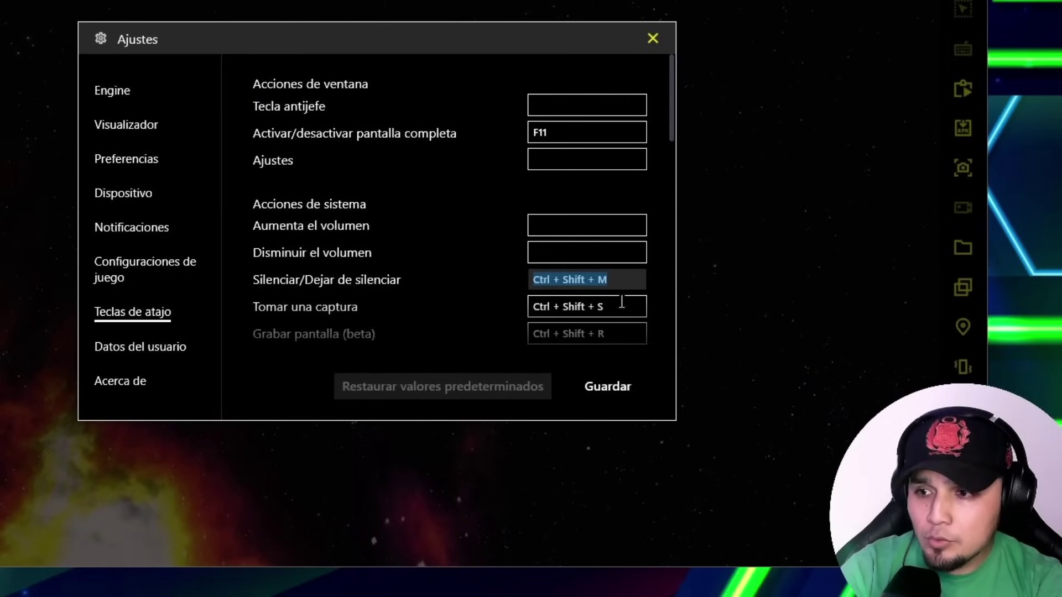
pyautogui.press('BackSpace')
pyautogui.click(622, 306)
pyautogui.press('BackSpace')
pyautogui.click(608, 386)
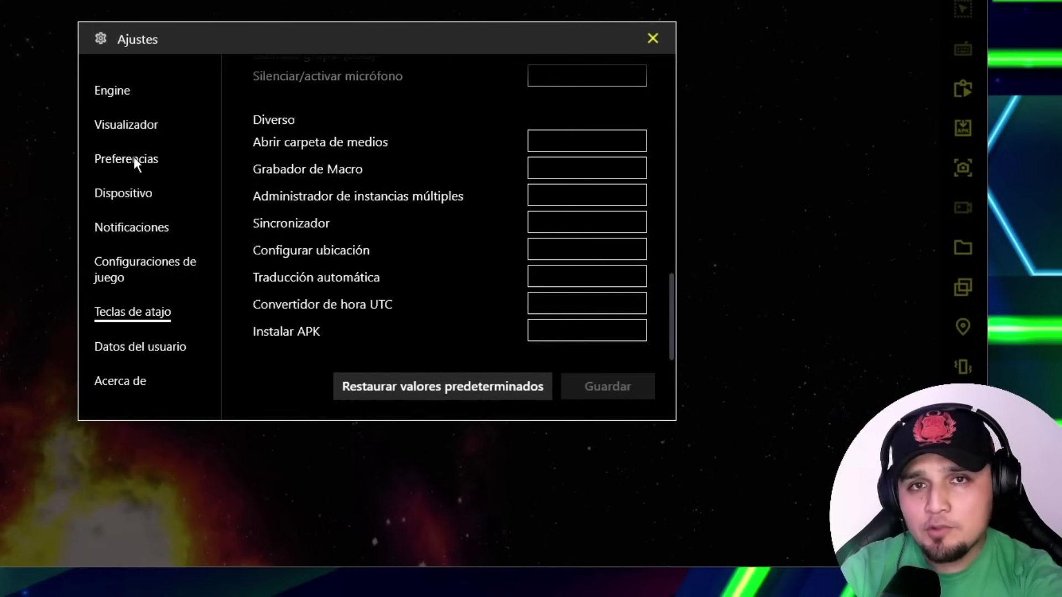
pyautogui.click(128, 381)
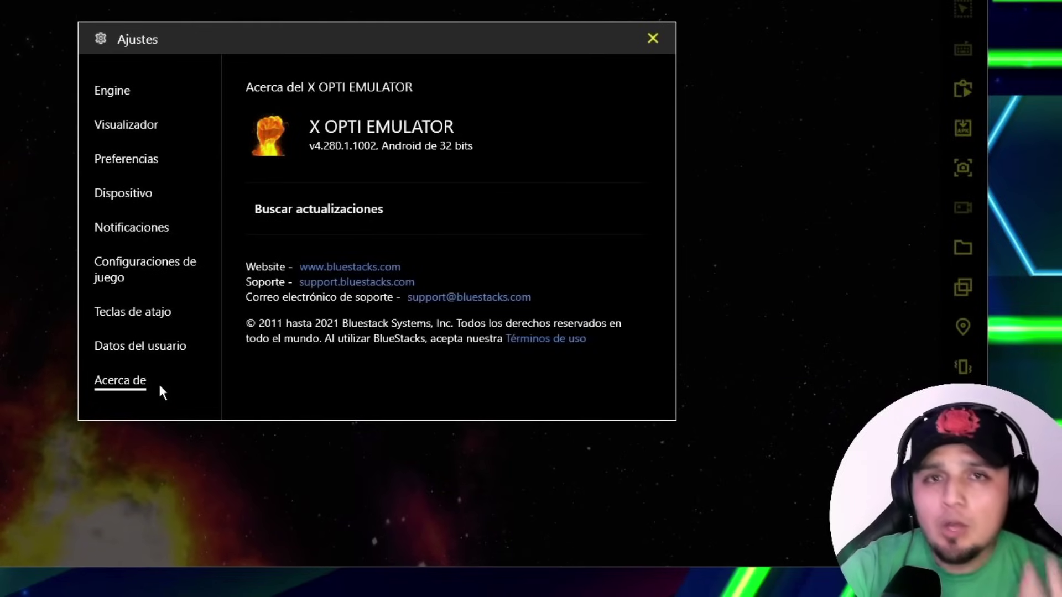
# Close the Ajustes window, open the system apps folder, and play a Free Fire match
pyautogui.click(652, 37)
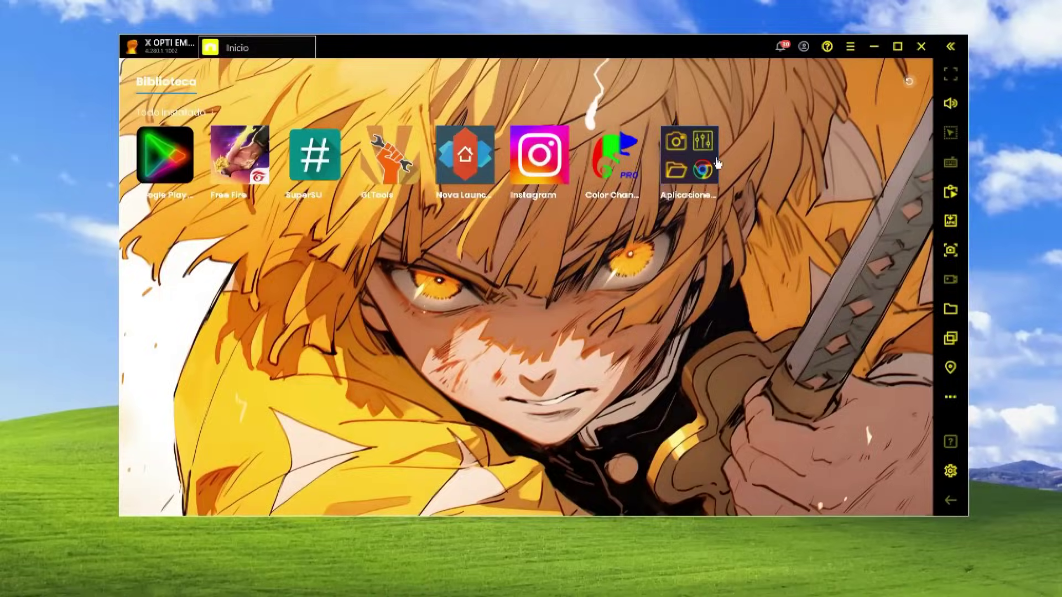
pyautogui.click(689, 154)
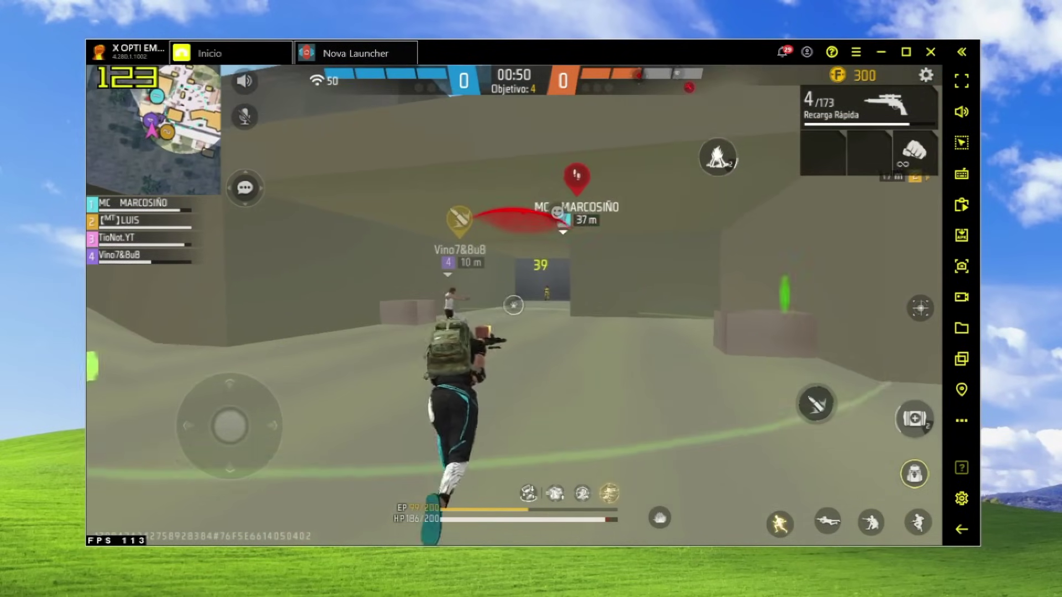
pyautogui.press('a')
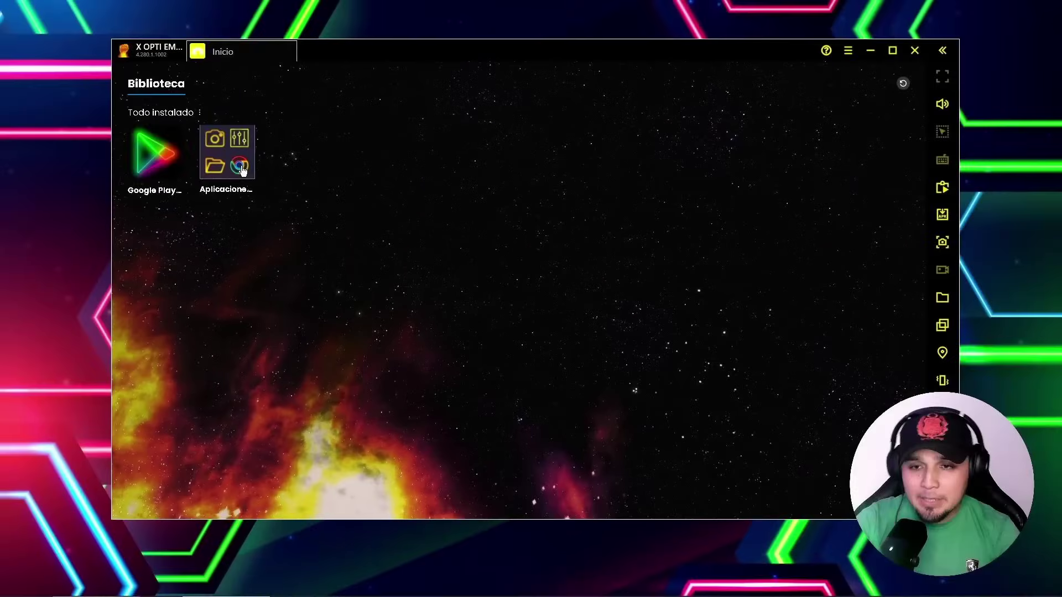
# Disable and force-stop Google Play Juegos via Android Settings' app list
pyautogui.click(238, 163)
pyautogui.click(398, 289)
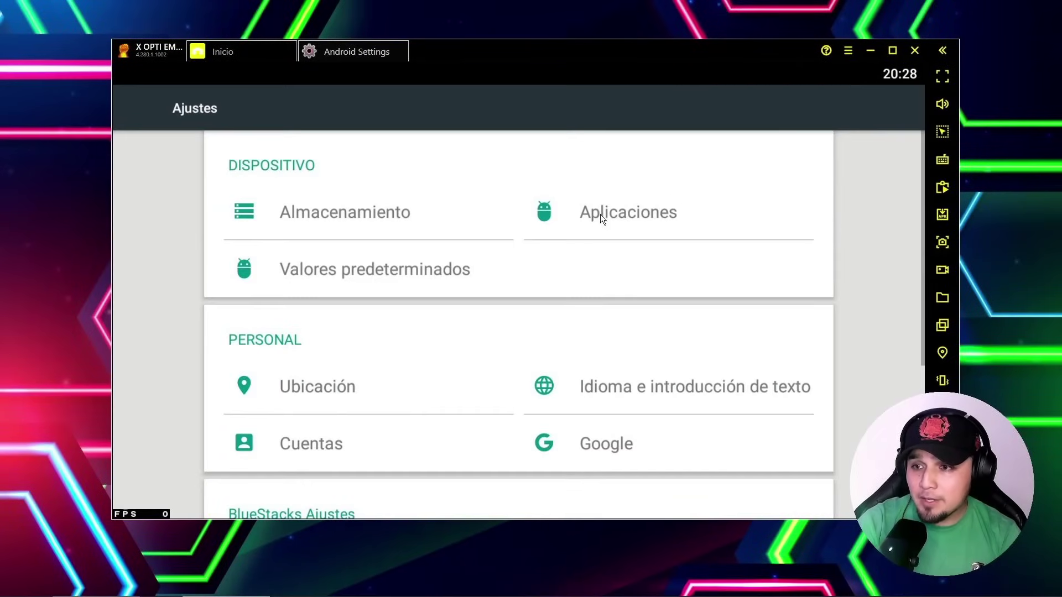
pyautogui.click(599, 214)
pyautogui.scroll(-10, 363, 367)
pyautogui.scroll(-3, 337, 293)
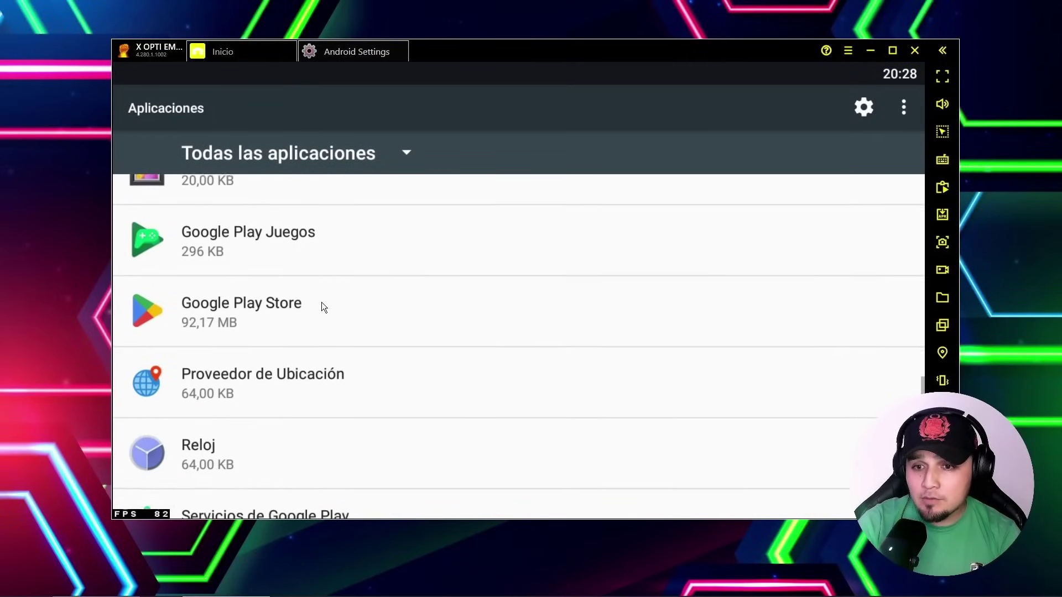
pyautogui.click(325, 240)
pyautogui.click(351, 234)
pyautogui.click(629, 340)
pyautogui.click(688, 243)
pyautogui.click(701, 343)
pyautogui.click(140, 107)
# Disable and force-stop Google Play Store, then close Android settings and the folder
pyautogui.click(234, 258)
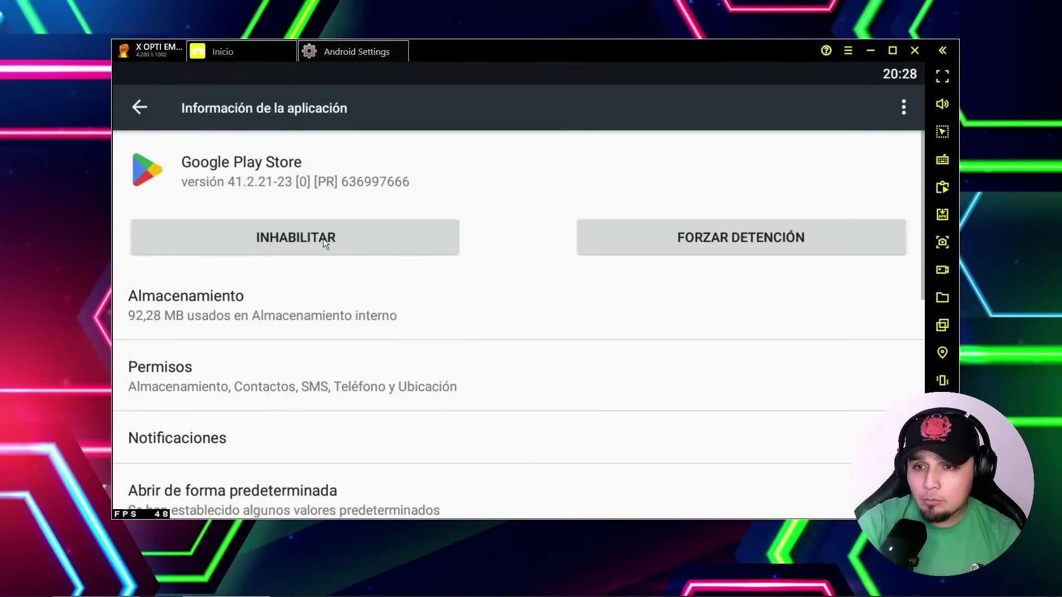
pyautogui.click(325, 237)
pyautogui.click(671, 340)
pyautogui.click(719, 238)
pyautogui.click(701, 348)
pyautogui.click(404, 46)
pyautogui.click(802, 224)
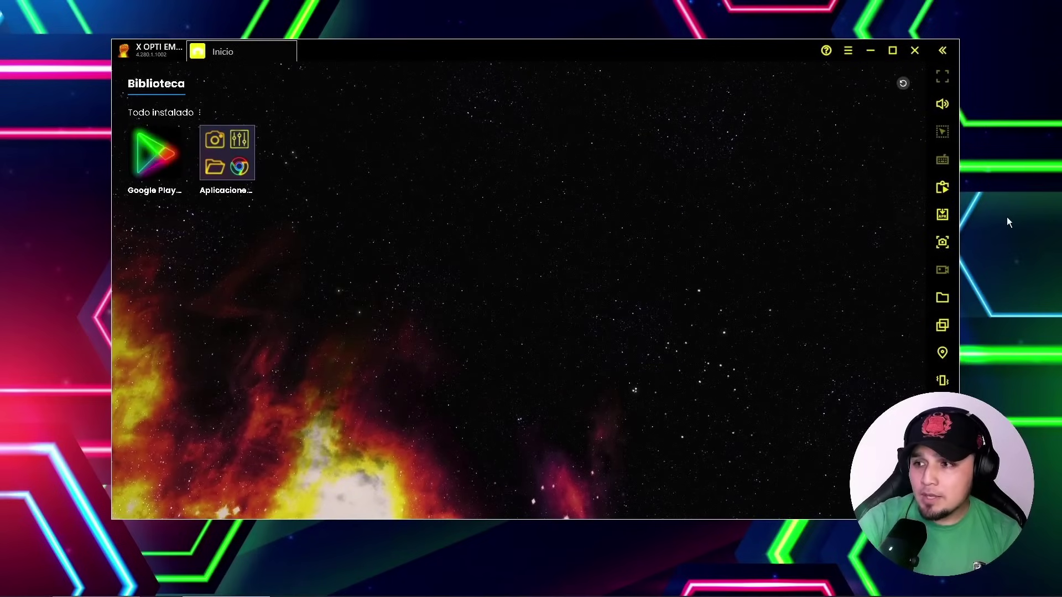
# Install the Free Fire APK using the sidebar's Instalar APK option
pyautogui.click(944, 217)
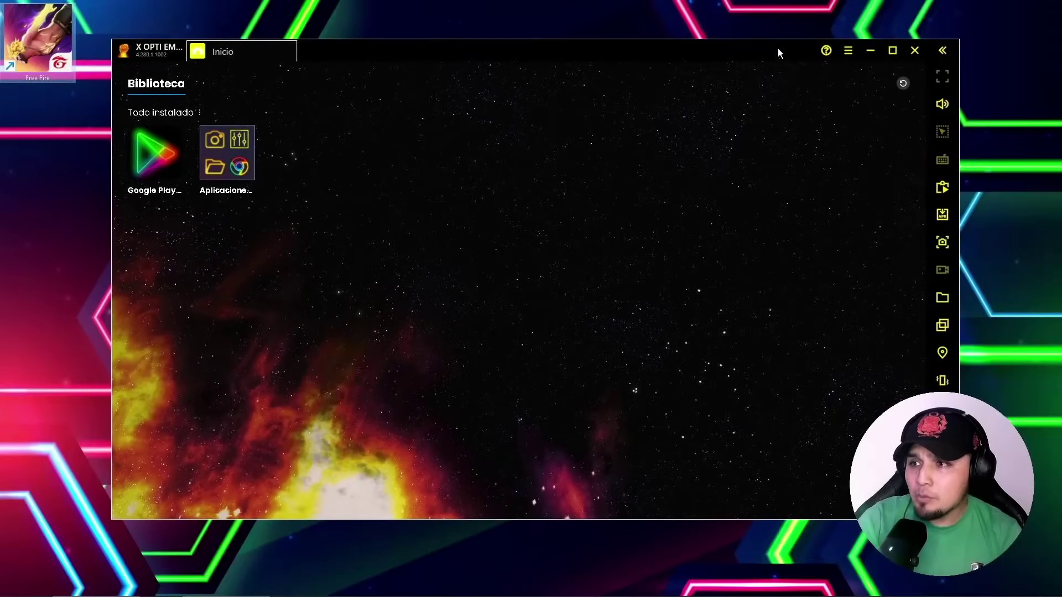
# Restart the emulator, launch Free Fire, and skip the controls walkthrough to the lobby
pyautogui.click(914, 50)
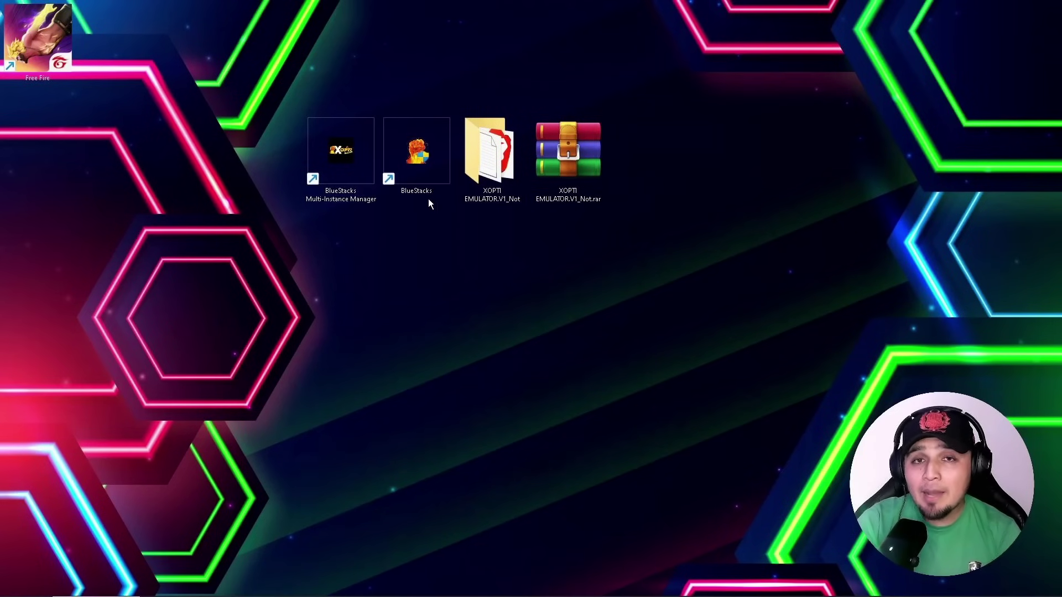
pyautogui.rightClick(421, 167)
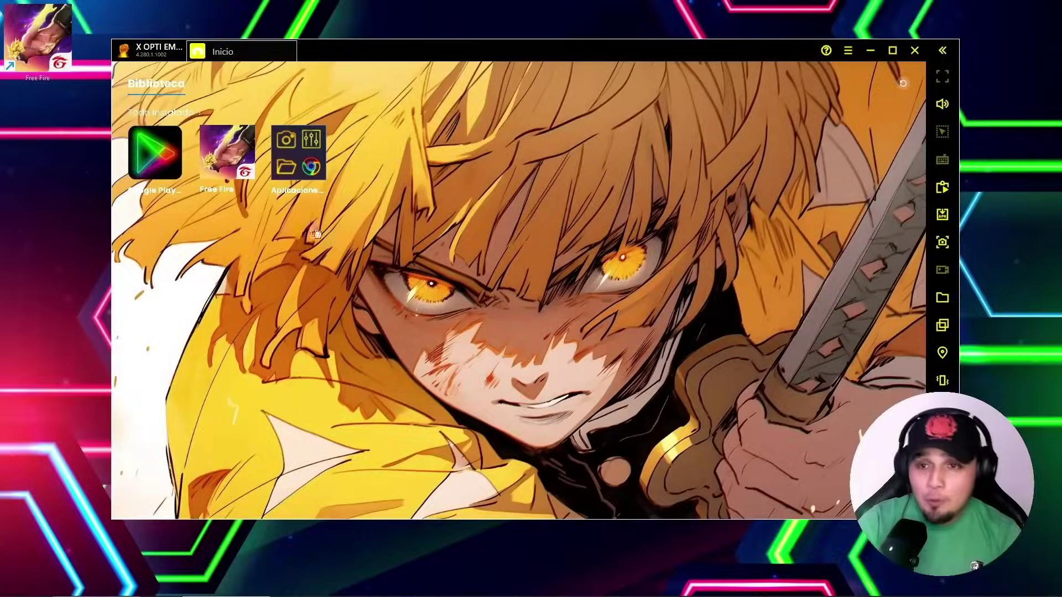
pyautogui.click(227, 150)
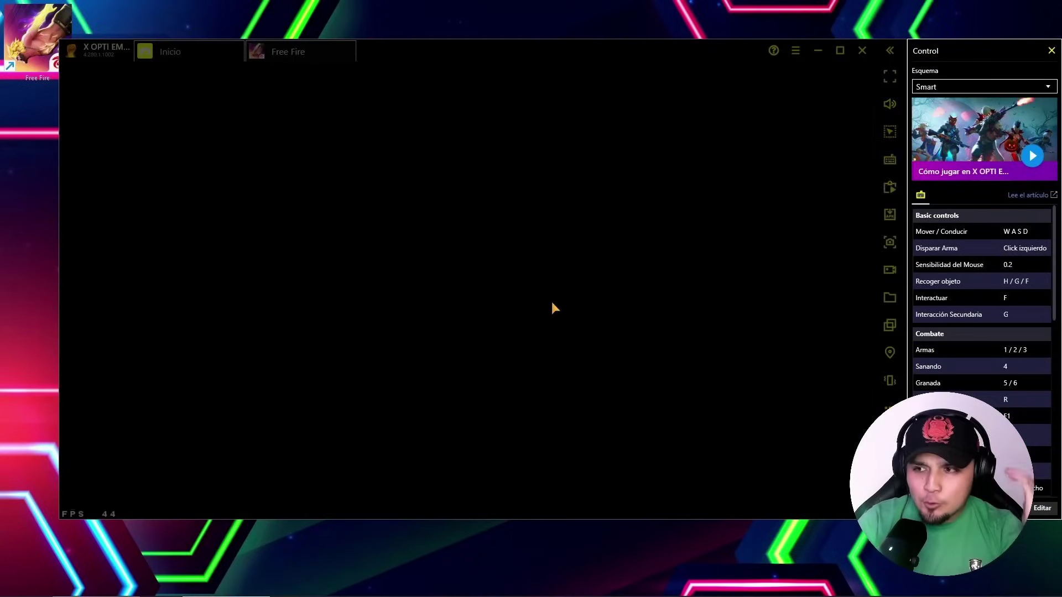
pyautogui.click(799, 171)
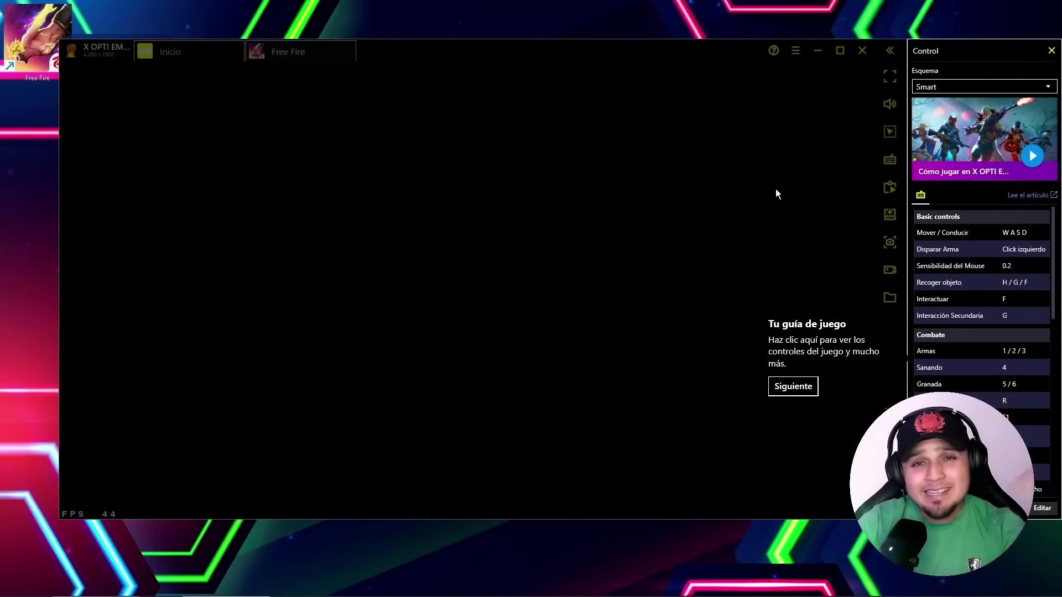
pyautogui.click(792, 389)
pyautogui.click(761, 220)
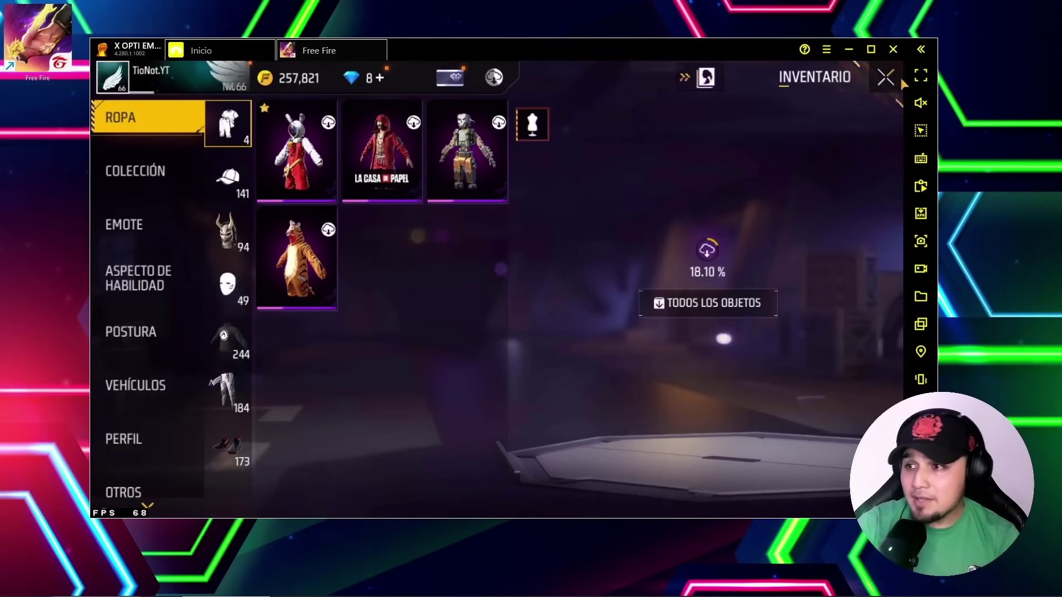
# Download the synced Free Fire settings from the game's Ajustes
pyautogui.click(888, 78)
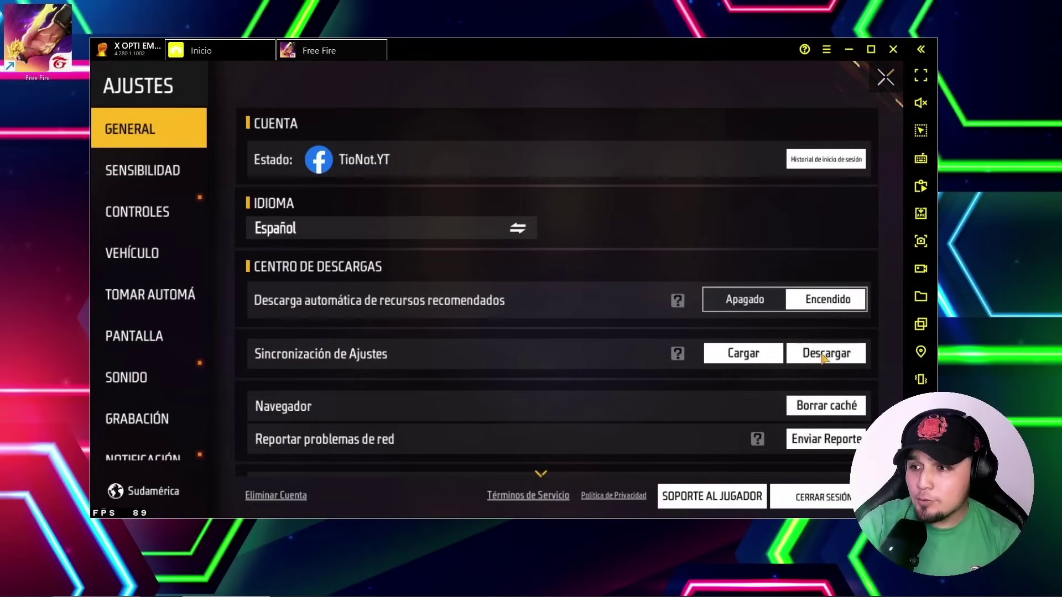
pyautogui.click(824, 353)
pyautogui.click(562, 348)
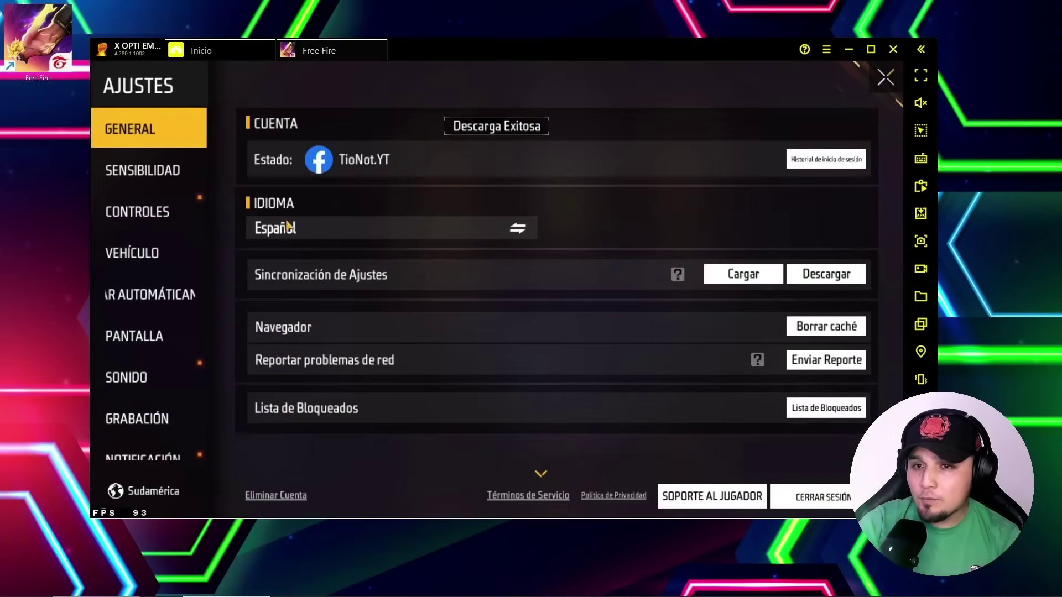
# Review the SENSIBILIDAD and CONTROLES settings, then open the HUD PERSONALIZADO editor
pyautogui.click(155, 170)
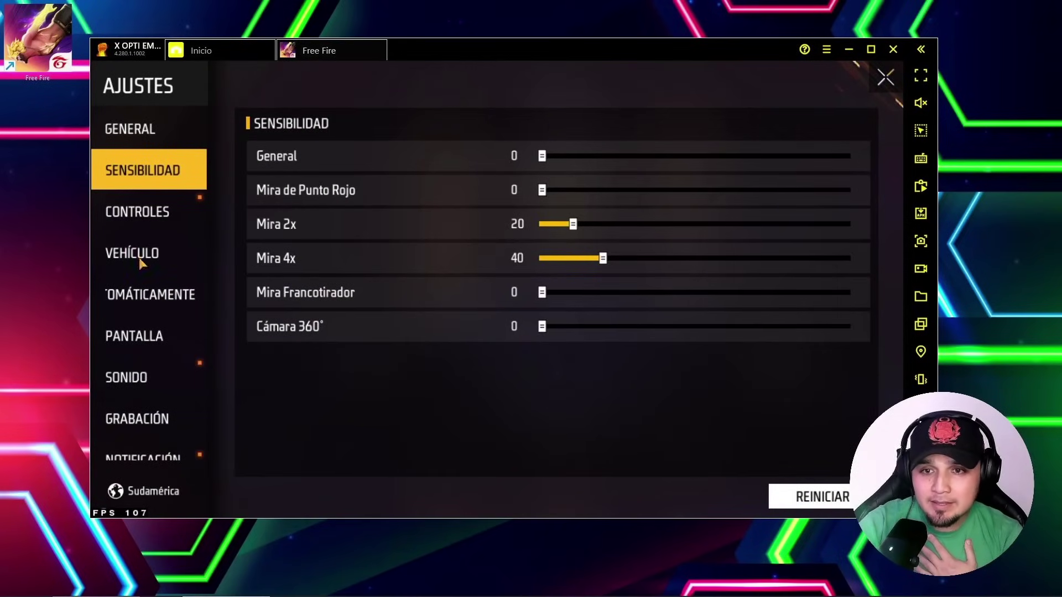
pyautogui.click(135, 133)
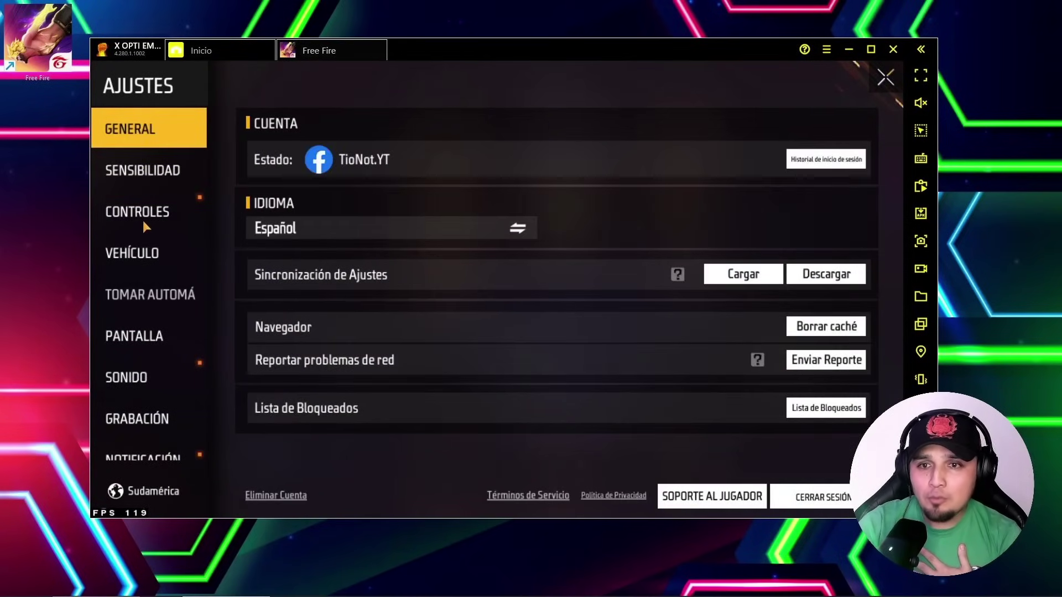
pyautogui.click(143, 215)
pyautogui.click(769, 498)
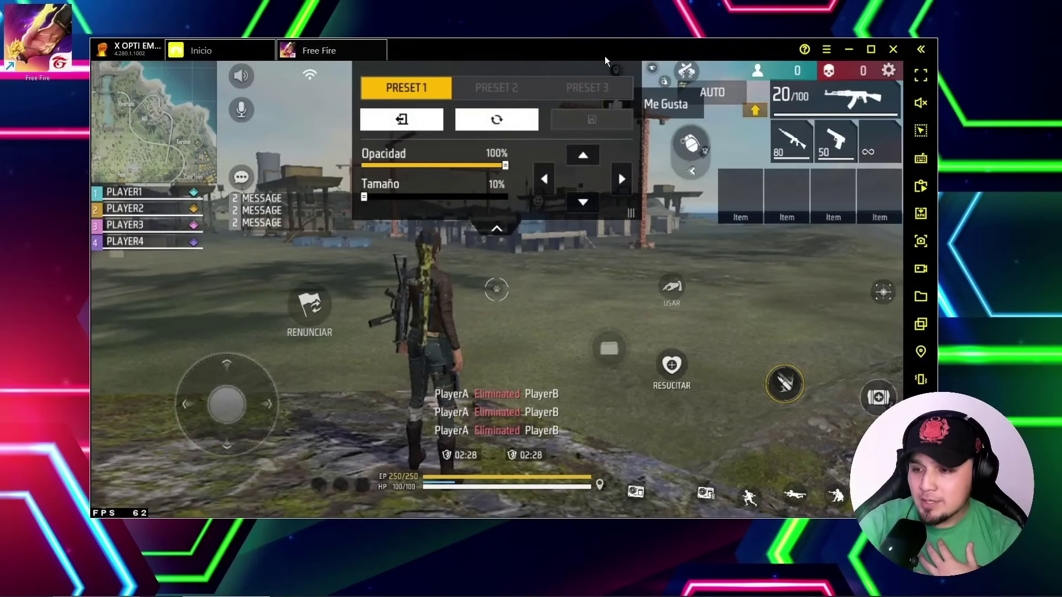
pyautogui.moveTo(713, 48); pyautogui.dragTo(672, 28)
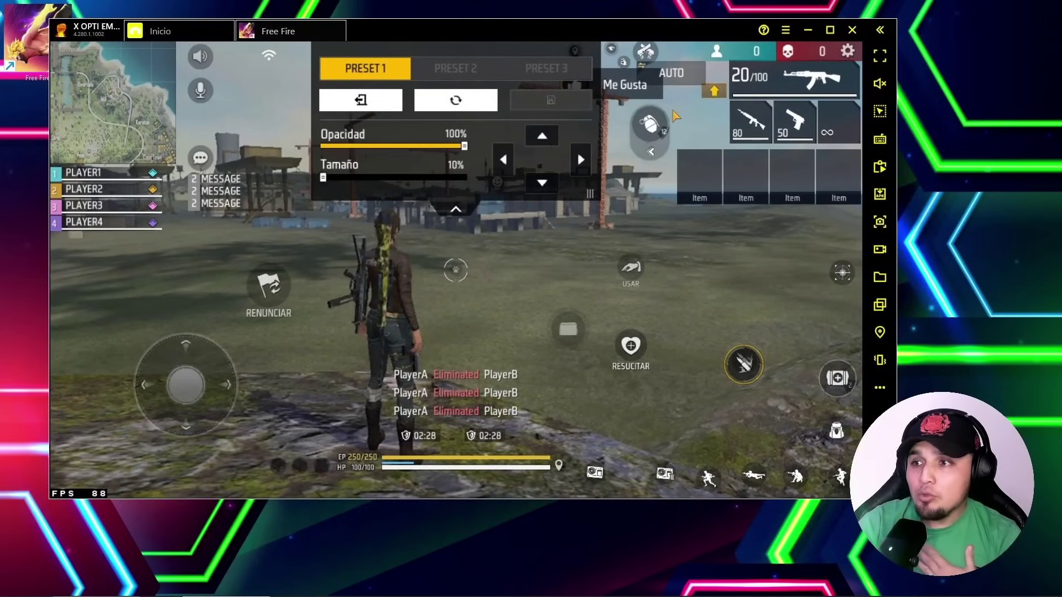